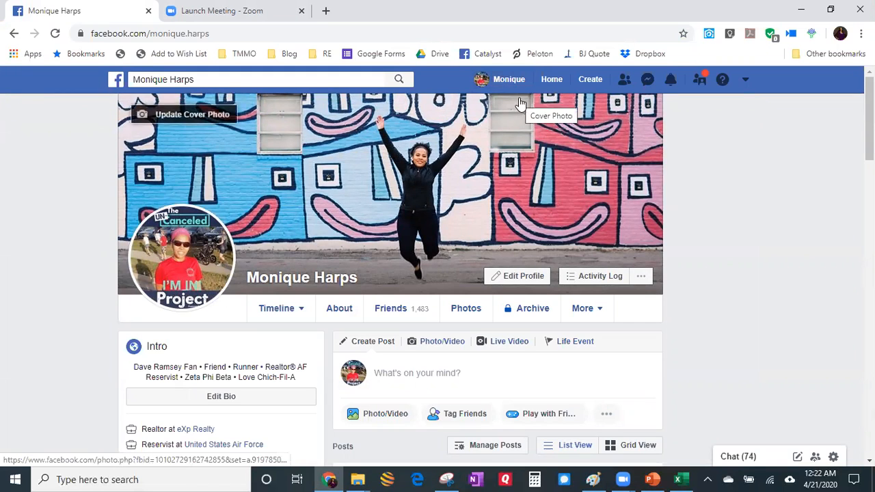
Open the profile's full friends list and select its entries from the top, loading more friends while extending the selection downward
left_click(405, 318)
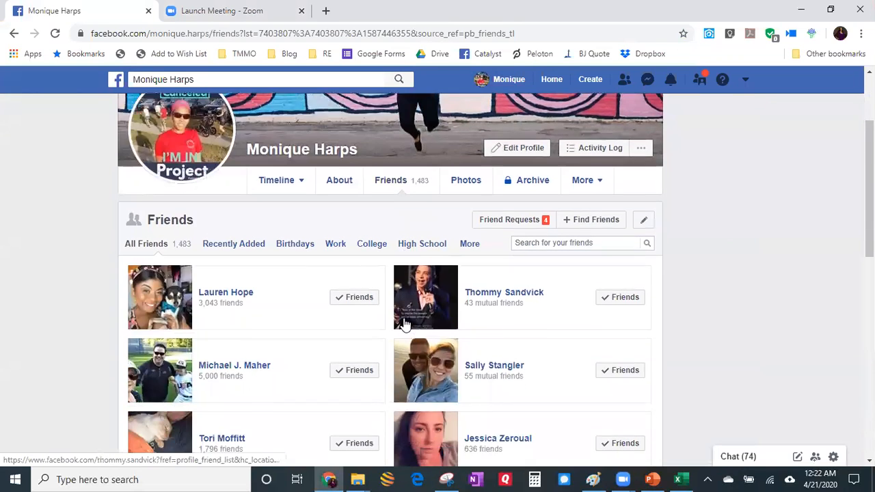
left_click_drag(142, 197, 530, 383)
scroll(537, 371, "down", 5)
scroll(537, 372, "down", 15)
scroll(538, 372, "down", 12)
scroll(536, 369, "down", 10)
scroll(537, 368, "down", 10)
scroll(537, 369, "down", 12)
scroll(537, 371, "down", 10)
scroll(537, 371, "down", 5)
scroll(537, 371, "down", 10)
scroll(538, 371, "down", 10)
scroll(537, 372, "down", 5)
scroll(536, 367, "down", 5)
scroll(535, 371, "down", 5)
scroll(535, 369, "down", 5)
scroll(537, 371, "down", 5)
scroll(537, 371, "down", 5)
scroll(537, 368, "down", 7)
scroll(538, 372, "down", 10)
scroll(537, 372, "down", 8)
scroll(527, 385, "down", 8)
scroll(526, 385, "down", 10)
scroll(527, 384, "down", 8)
scroll(526, 384, "down", 10)
scroll(526, 385, "down", 2)
scroll(526, 385, "down", 7)
scroll(526, 385, "down", 10)
scroll(526, 385, "down", 10)
scroll(526, 385, "down", 1)
scroll(526, 385, "down", 8)
scroll(530, 383, "down", 5)
scroll(529, 383, "down", 9)
scroll(529, 382, "down", 5)
scroll(530, 382, "down", 4)
scroll(530, 383, "down", 6)
scroll(530, 382, "down", 1)
scroll(530, 383, "down", 4)
scroll(529, 383, "down", 6)
scroll(529, 383, "down", 5)
scroll(529, 383, "down", 9)
scroll(530, 383, "down", 5)
scroll(530, 382, "down", 8)
scroll(530, 383, "down", 10)
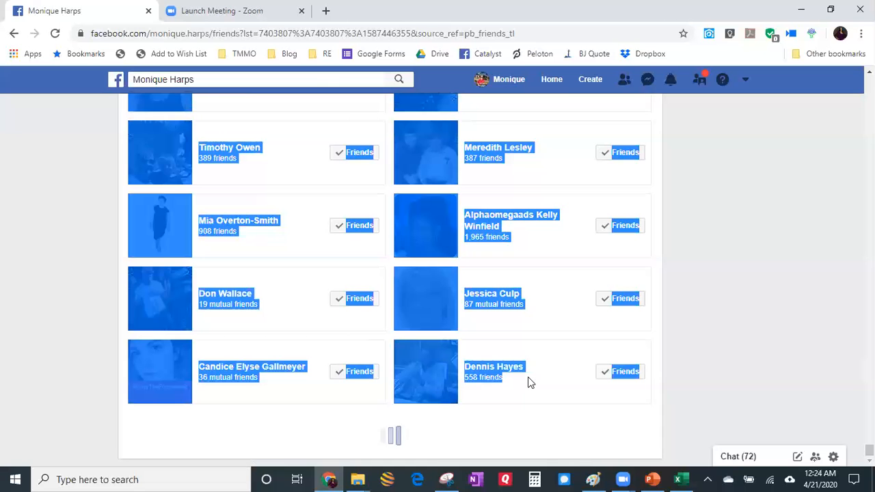
Extend the selection over each newly loaded batch of friends until the end of the list is reached
scroll(529, 383, "down", 10)
left_click_drag(530, 382, 536, 380)
scroll(529, 382, "down", 4)
scroll(536, 381, "down", 8)
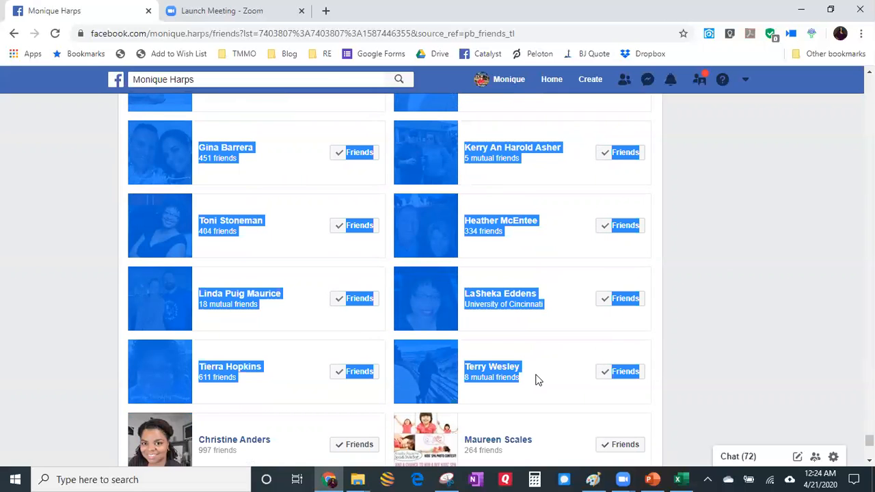
scroll(536, 380, "down", 8)
left_click_drag(537, 381, 536, 381)
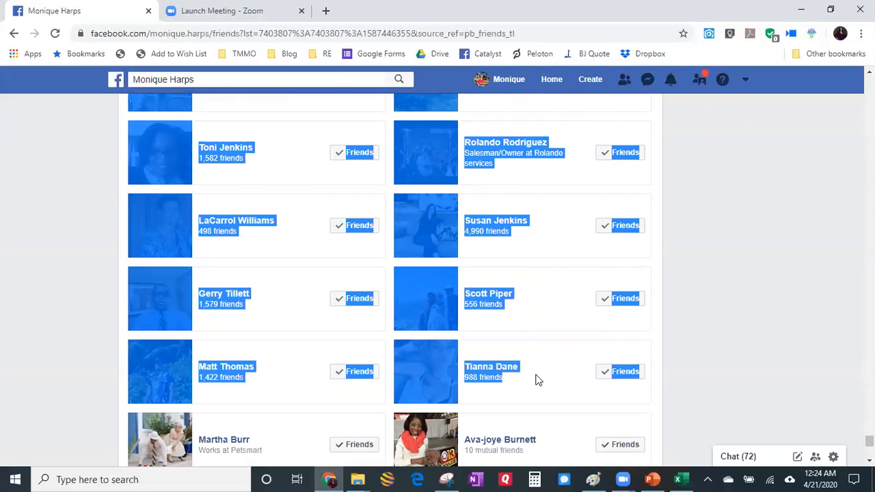
scroll(537, 380, "down", 5)
left_click_drag(537, 381, 537, 381)
scroll(537, 374, "down", 10)
scroll(537, 376, "down", 8)
scroll(537, 381, "down", 2)
scroll(536, 381, "down", 8)
scroll(537, 381, "down", 8)
scroll(537, 381, "down", 10)
scroll(537, 380, "down", 5)
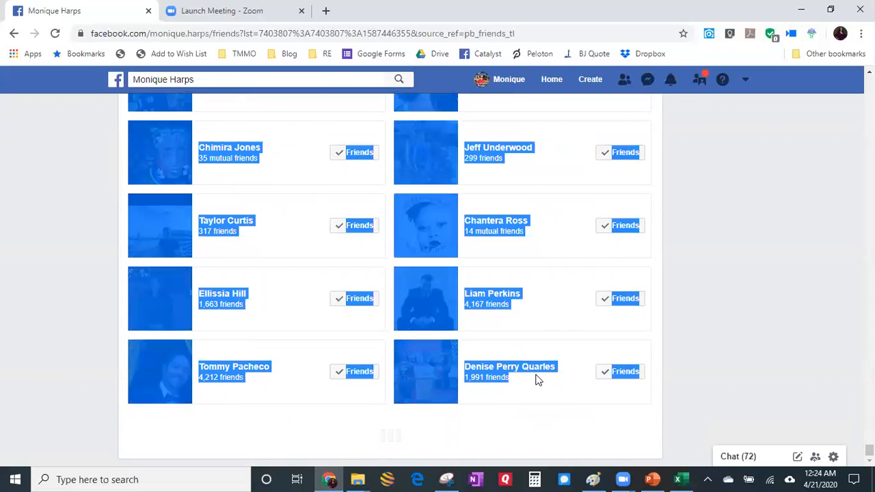
scroll(537, 381, "down", 10)
left_click_drag(537, 380, 536, 381)
scroll(536, 381, "down", 10)
scroll(536, 380, "down", 10)
scroll(537, 381, "down", 10)
scroll(536, 380, "down", 1)
scroll(537, 381, "down", 15)
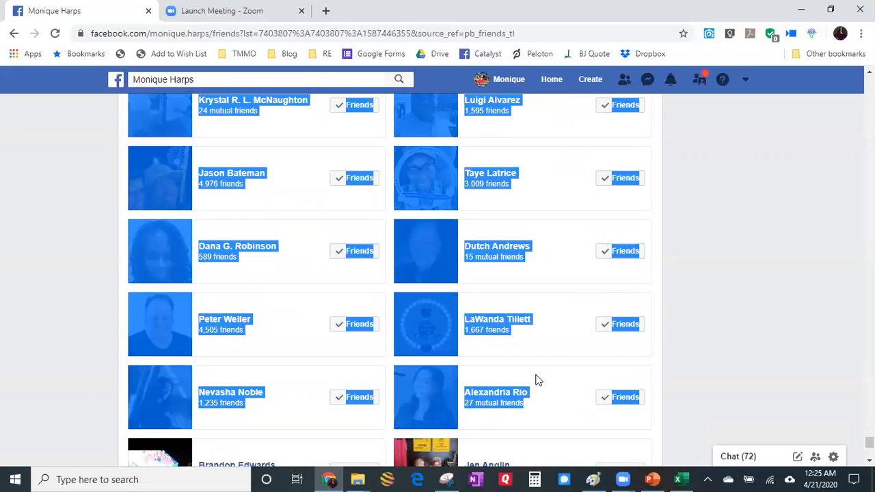
scroll(537, 381, "down", 10)
left_click_drag(536, 381, 540, 378)
scroll(537, 377, "down", 10)
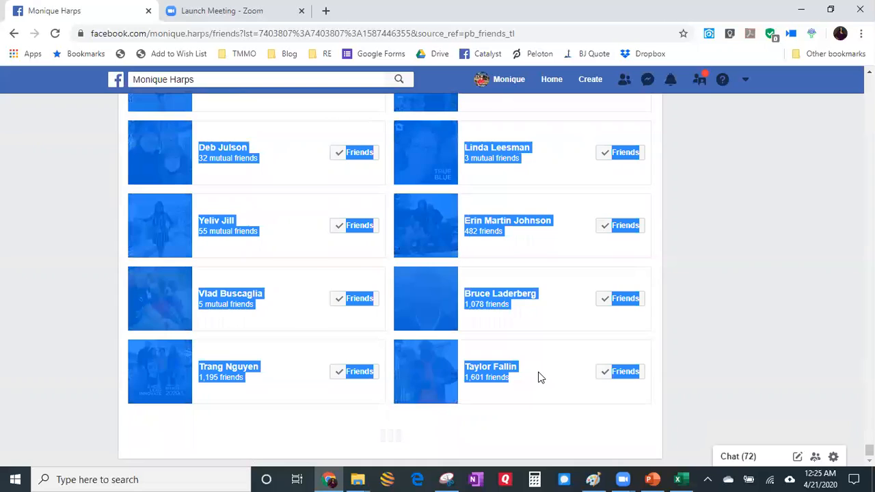
scroll(539, 377, "down", 10)
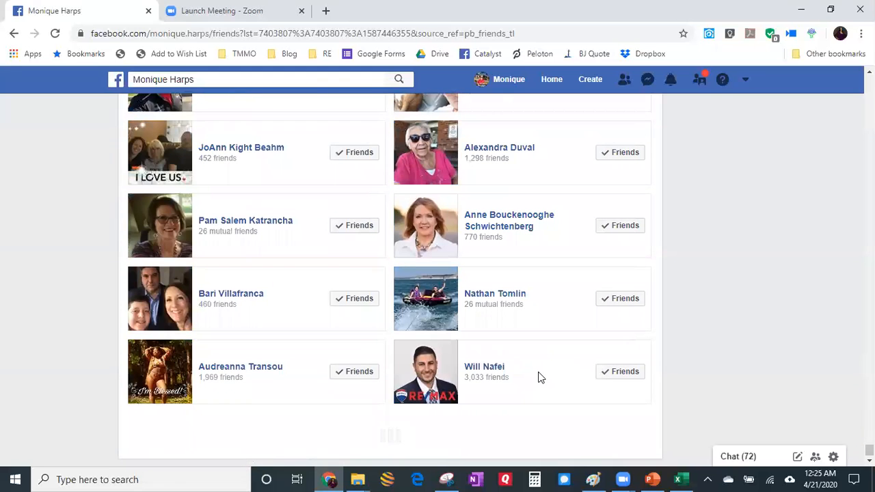
left_click_drag(539, 378, 540, 378)
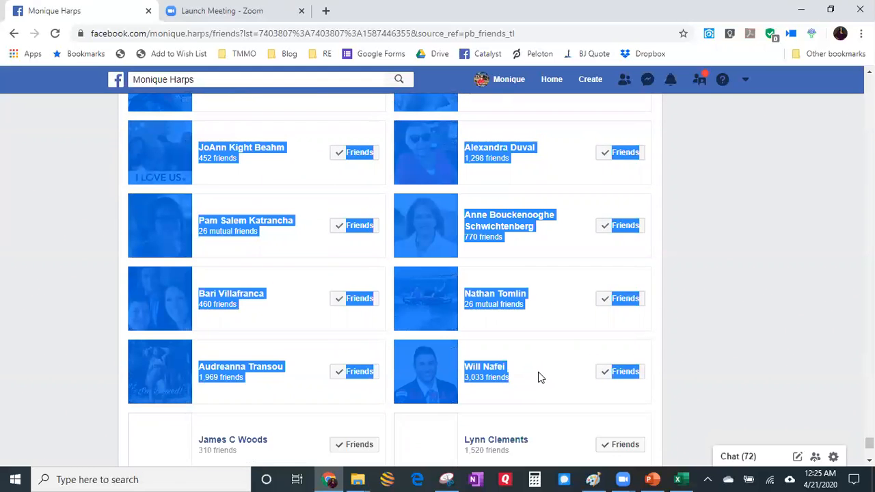
scroll(539, 378, "down", 10)
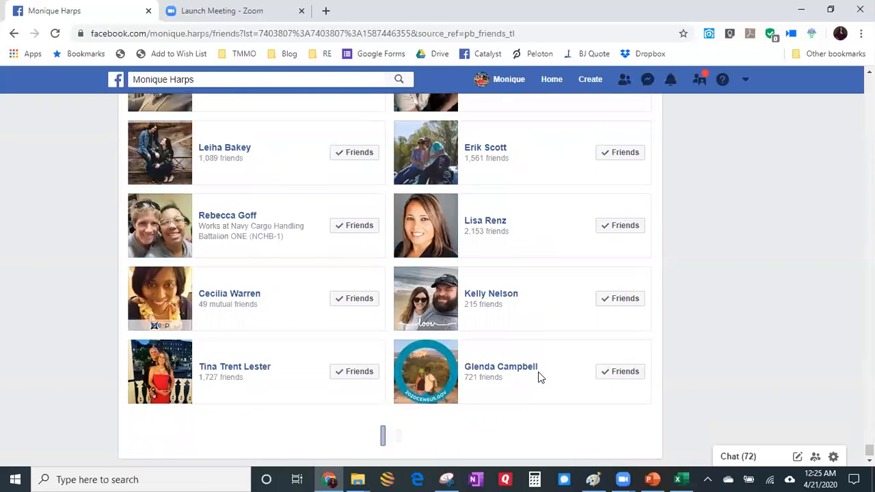
left_click_drag(540, 378, 539, 378)
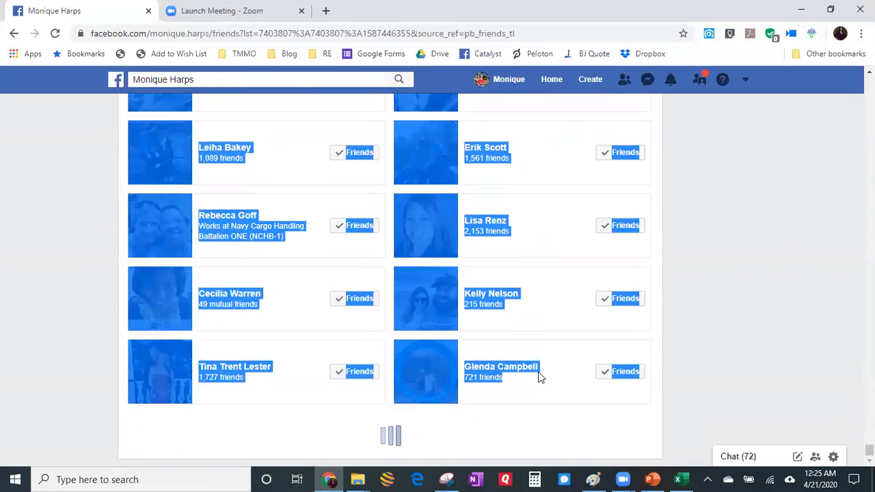
scroll(540, 378, "down", 15)
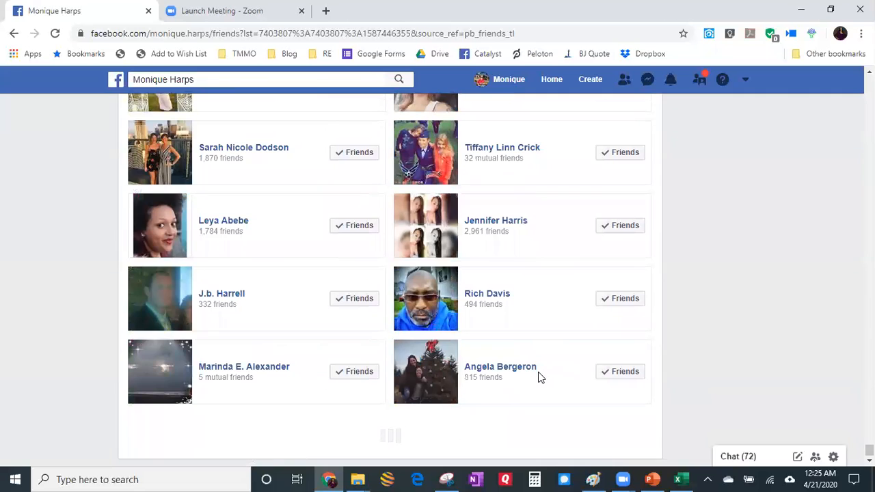
left_click_drag(538, 378, 538, 378)
scroll(543, 382, "down", 15)
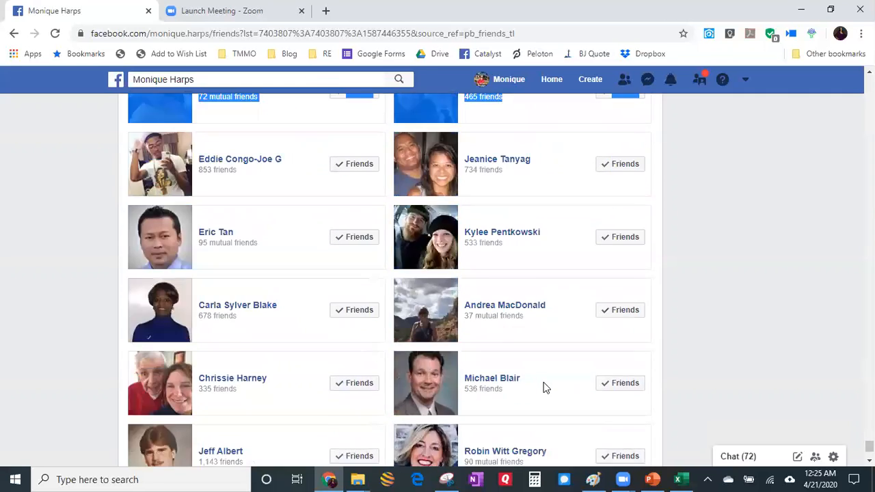
left_click_drag(543, 382, 544, 388)
scroll(543, 382, "down", 10)
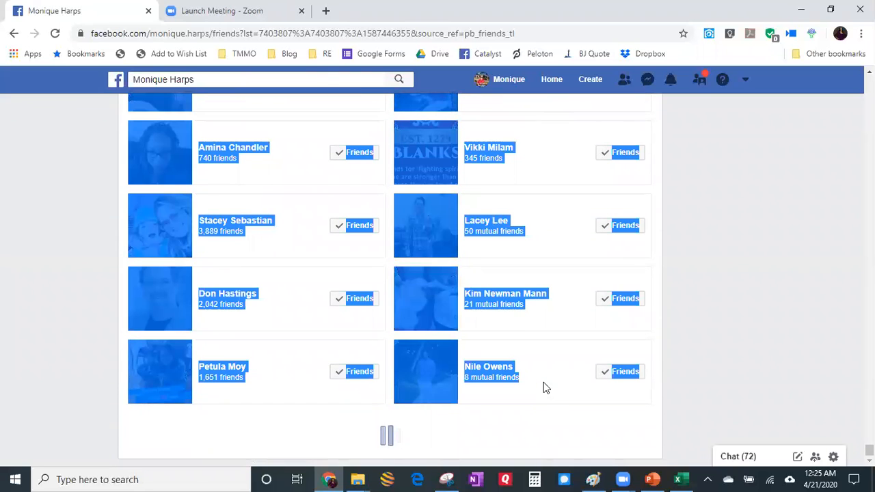
scroll(543, 382, "down", 10)
left_click_drag(543, 388, 544, 388)
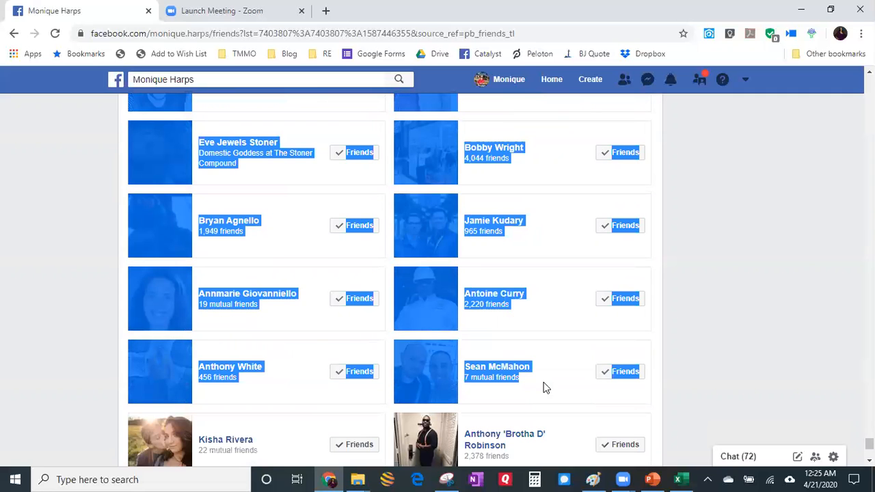
scroll(546, 388, "down", 5)
left_click_drag(544, 384, 544, 383)
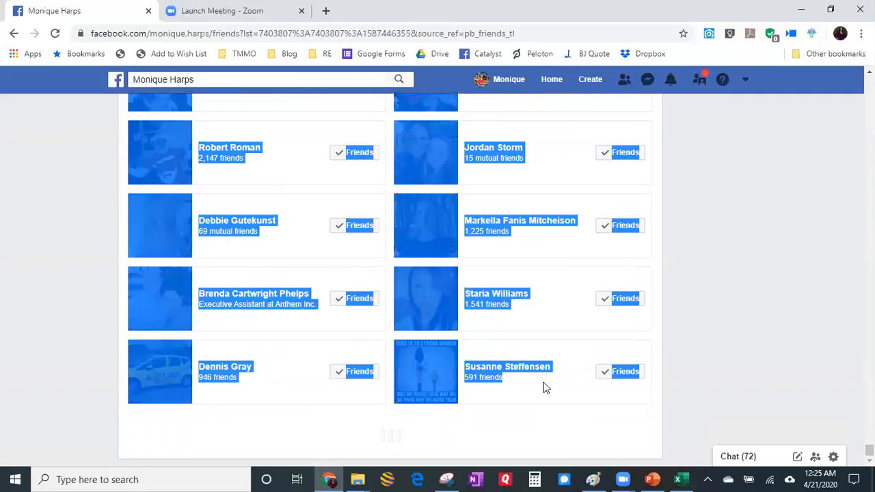
scroll(543, 382, "down", 10)
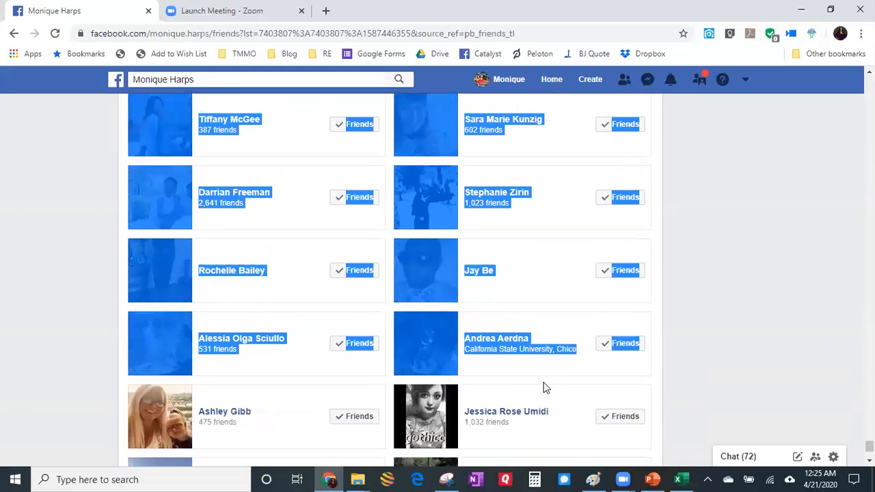
left_click_drag(544, 382, 543, 382)
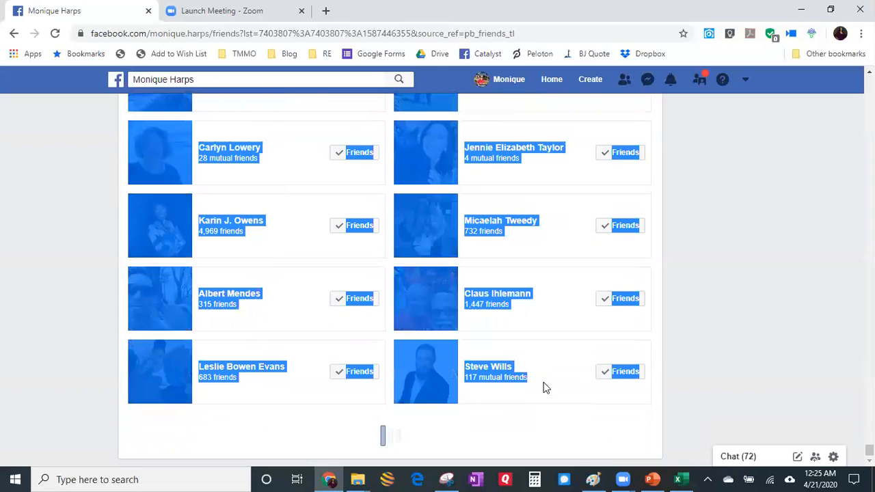
scroll(543, 383, "down", 8)
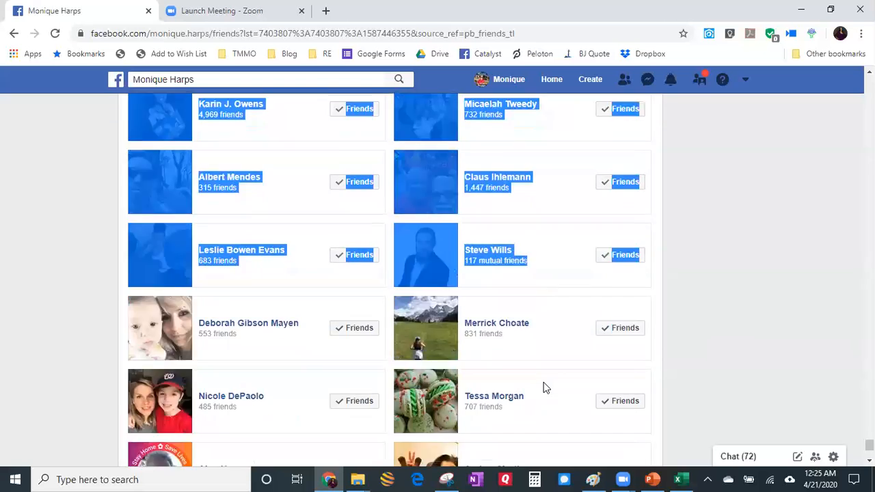
left_click_drag(544, 382, 543, 382)
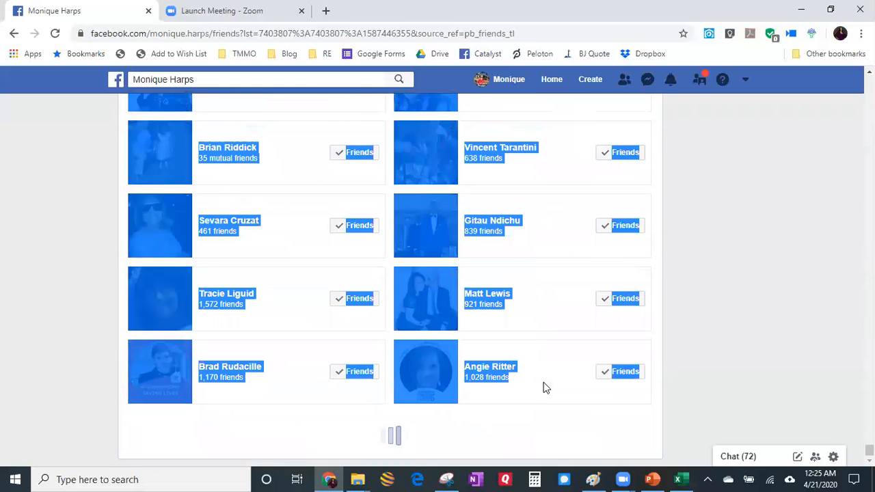
scroll(543, 388, "down", 12)
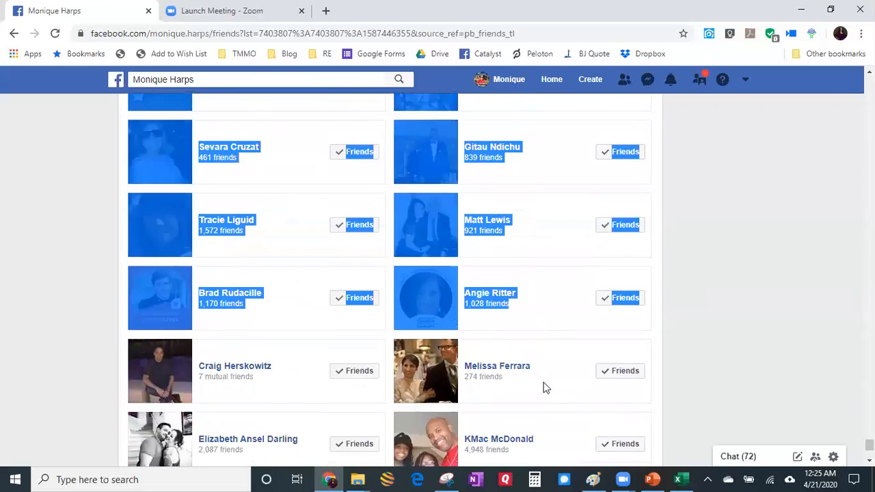
left_click_drag(544, 382, 551, 389)
scroll(551, 390, "down", 9)
scroll(551, 389, "down", 1)
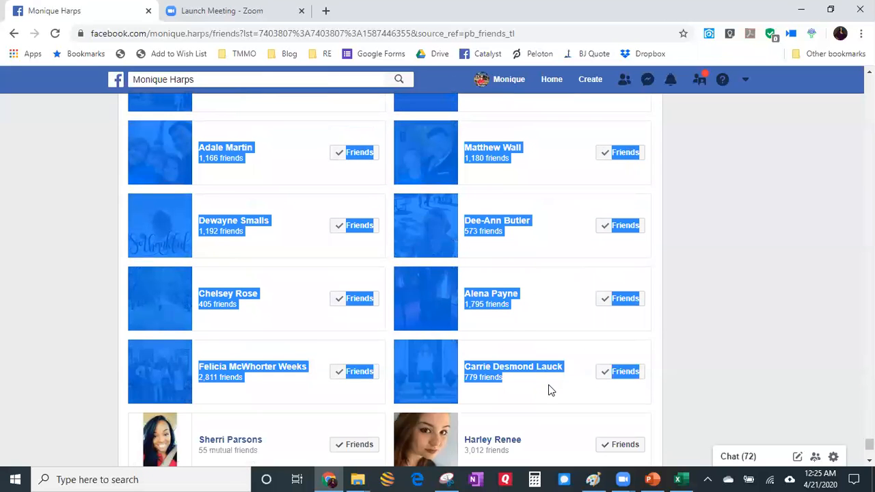
left_click(551, 389)
scroll(551, 389, "down", 10)
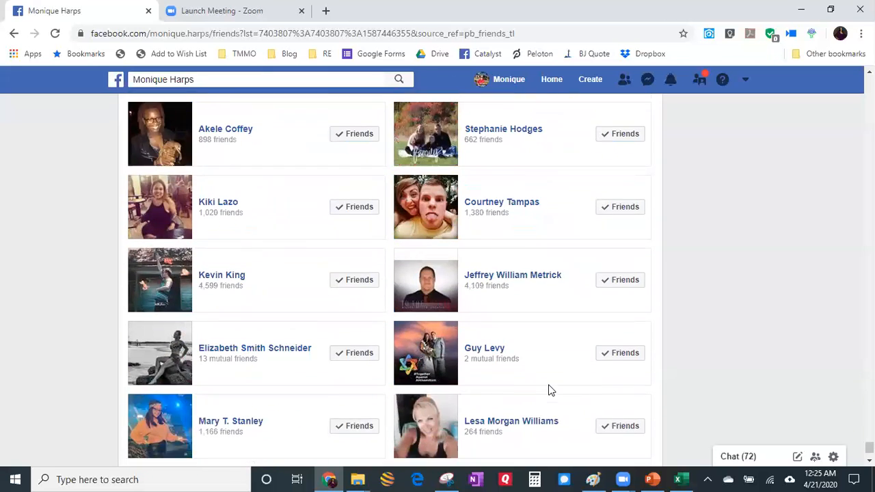
left_click(566, 389, "shift")
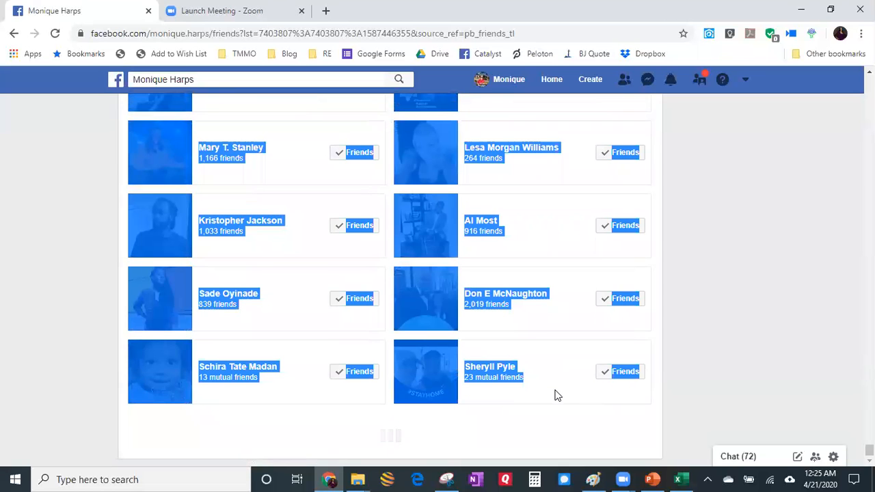
scroll(557, 398, "down", 1)
left_click(556, 398, "shift")
scroll(557, 400, "down", 5)
left_click(557, 399, "shift")
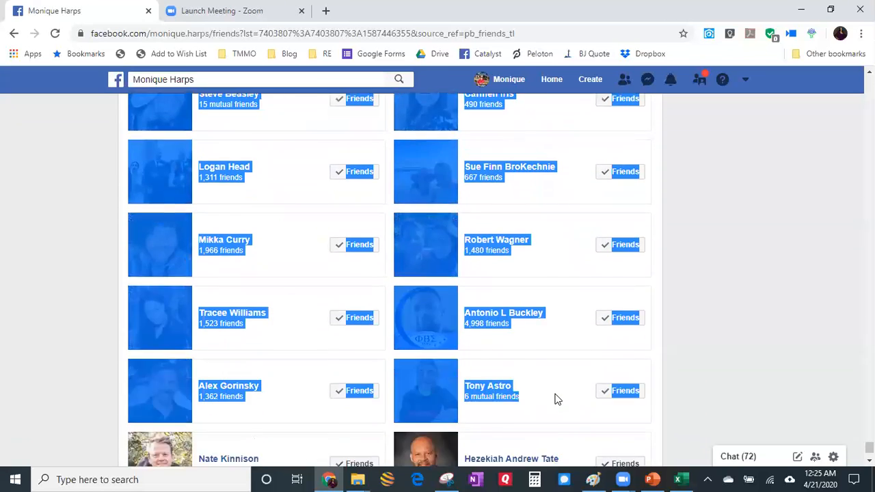
scroll(557, 400, "down", 5)
left_click(557, 400, "shift")
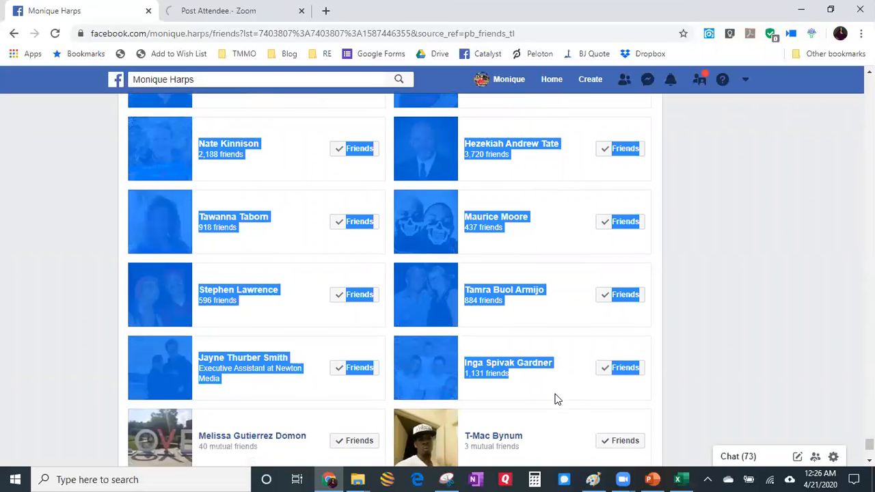
scroll(557, 400, "down", 5)
left_click(554, 399, "shift")
scroll(557, 400, "down", 1)
scroll(554, 399, "down", 3)
left_click(554, 398, "shift")
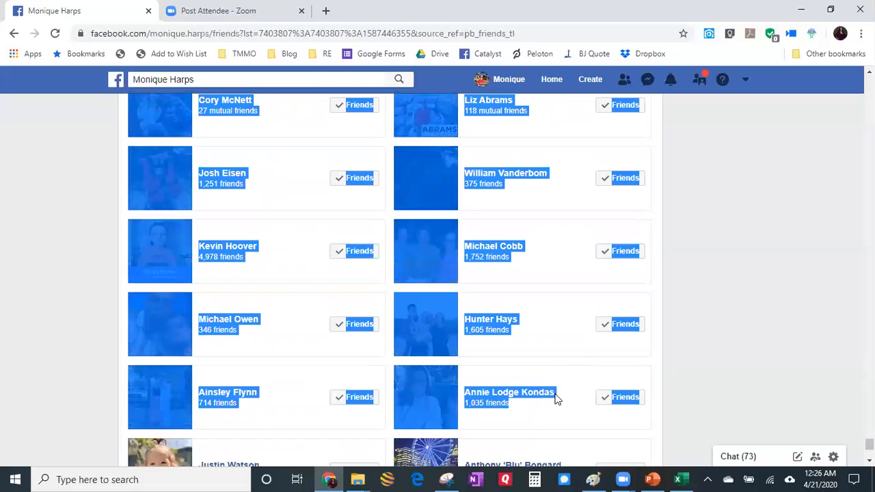
scroll(555, 400, "down", 8)
left_click(556, 399, "shift")
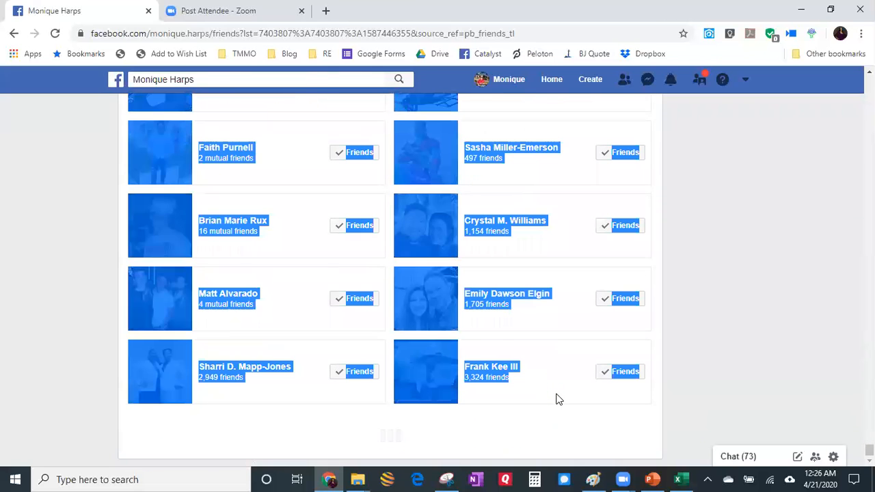
scroll(559, 399, "down", 10)
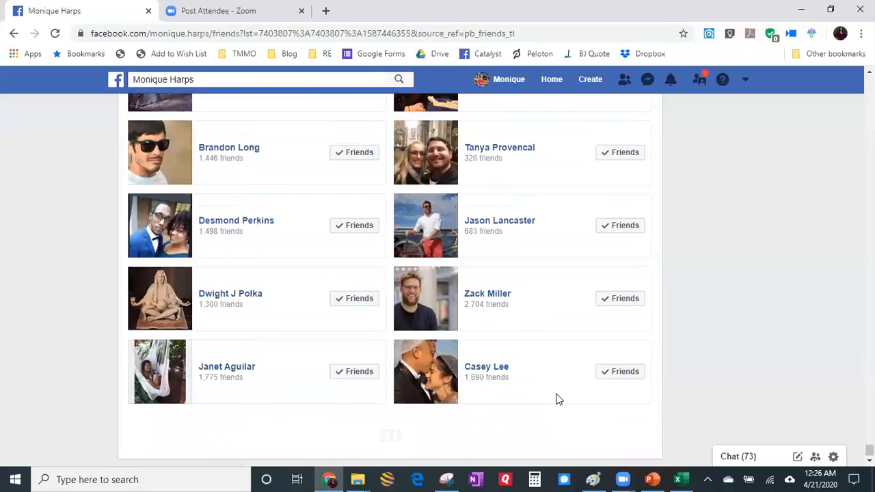
left_click(559, 397, "shift")
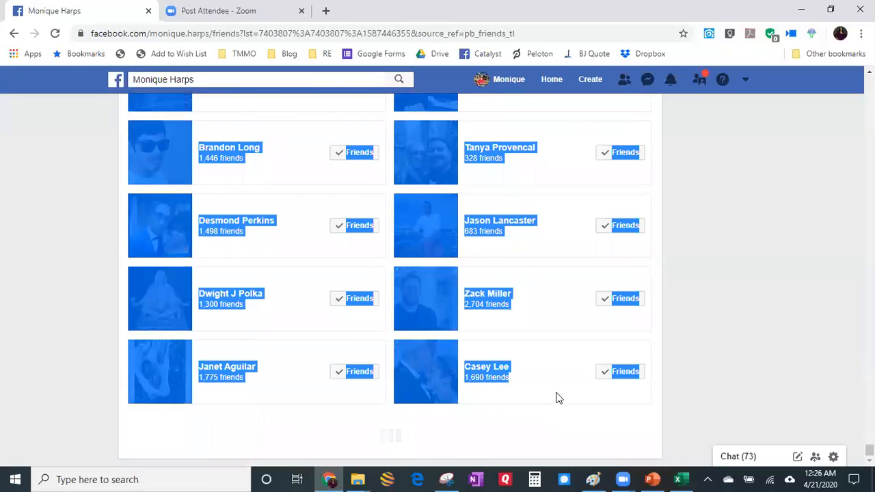
scroll(559, 398, "down", 8)
left_click(559, 397, "shift")
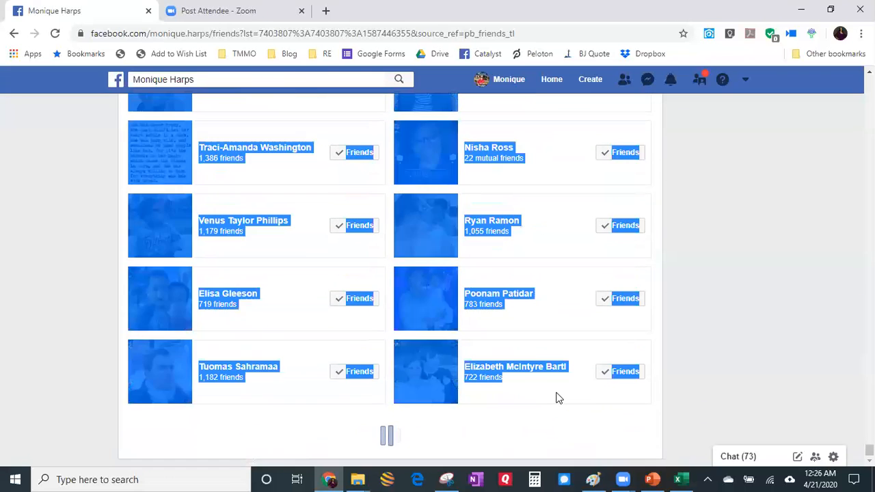
scroll(559, 398, "down", 10)
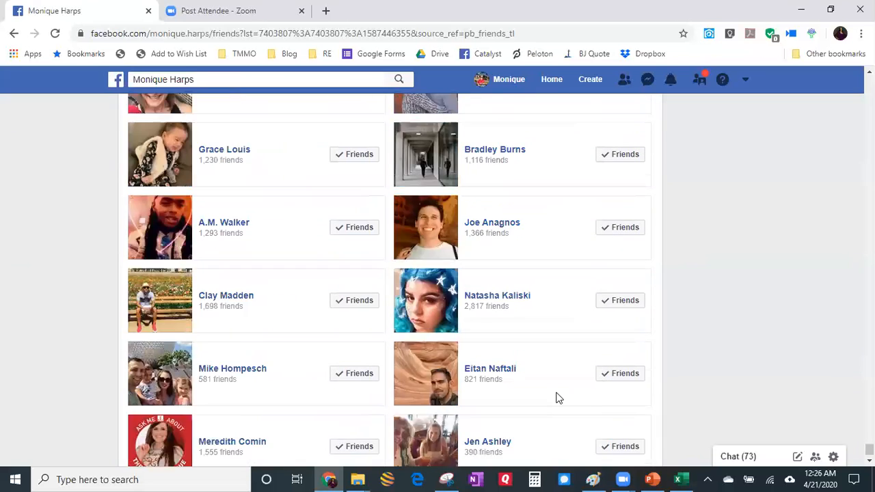
left_click(556, 397, "shift")
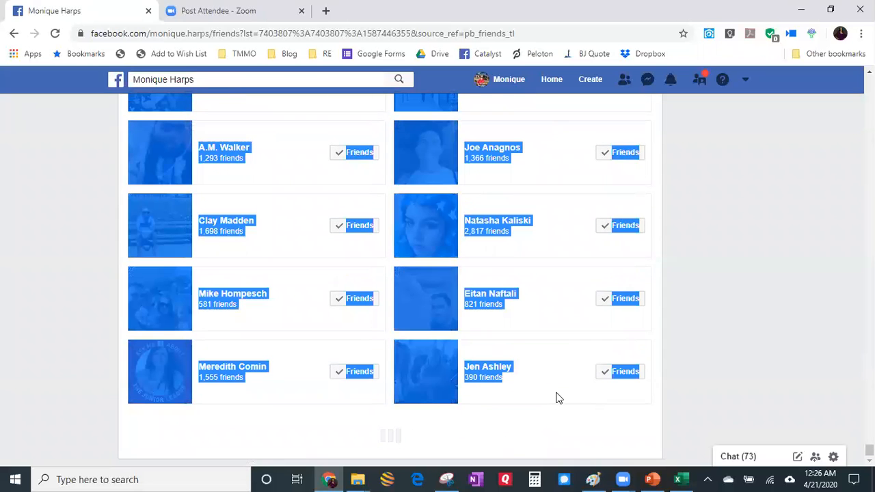
scroll(559, 397, "down", 10)
Try to extend the selection through the last friend in the list and copy it
scroll(559, 395, "up", 5)
left_click_drag(559, 398, 365, 255)
scroll(560, 381, "up", 4)
scroll(560, 381, "down", 3)
mouse_move(365, 255)
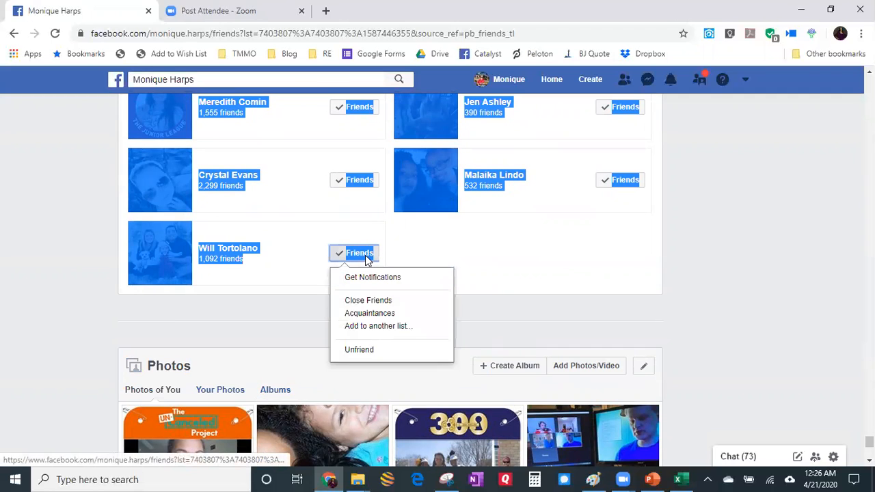
right_click(282, 259)
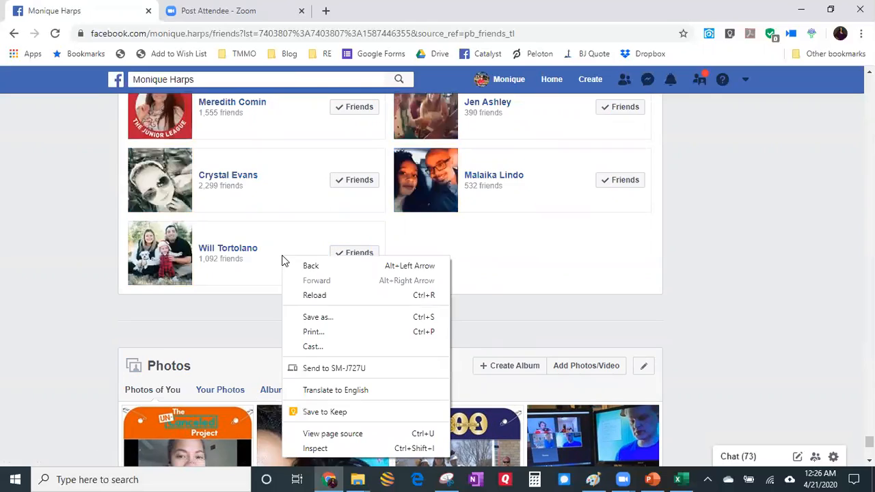
left_click(480, 265)
Select the friends list from its last entry up to the first friend, leaving out the profile header, and copy it
left_click_drag(481, 265, 323, 142)
scroll(223, 111, "up", 20)
scroll(283, 119, "up", 20)
scroll(296, 130, "up", 20)
scroll(325, 142, "up", 20)
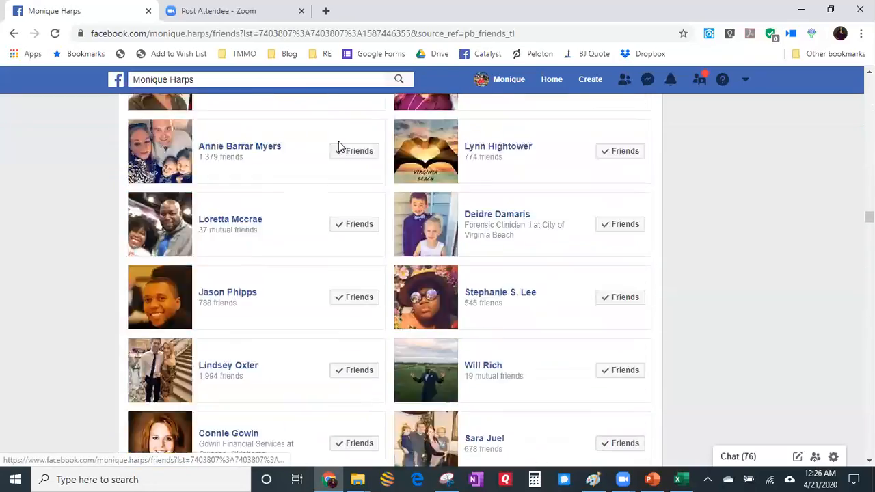
scroll(345, 144, "up", 20)
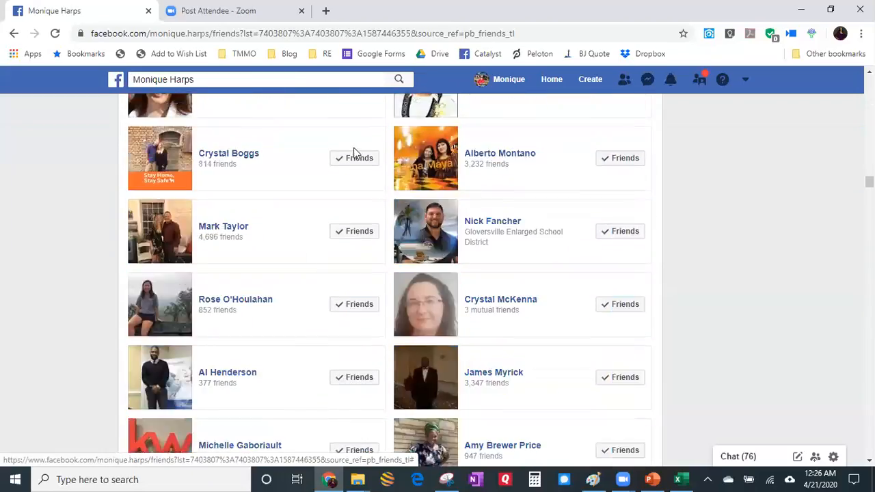
scroll(360, 154, "up", 20)
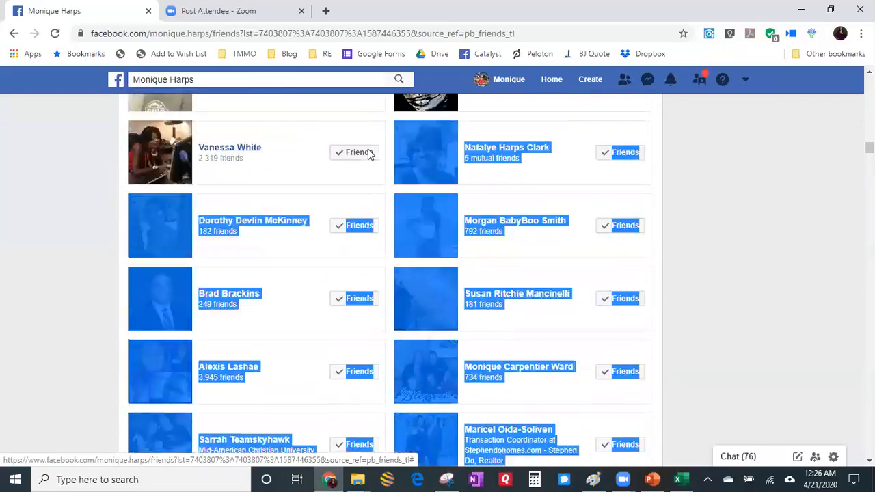
scroll(374, 151, "up", 20)
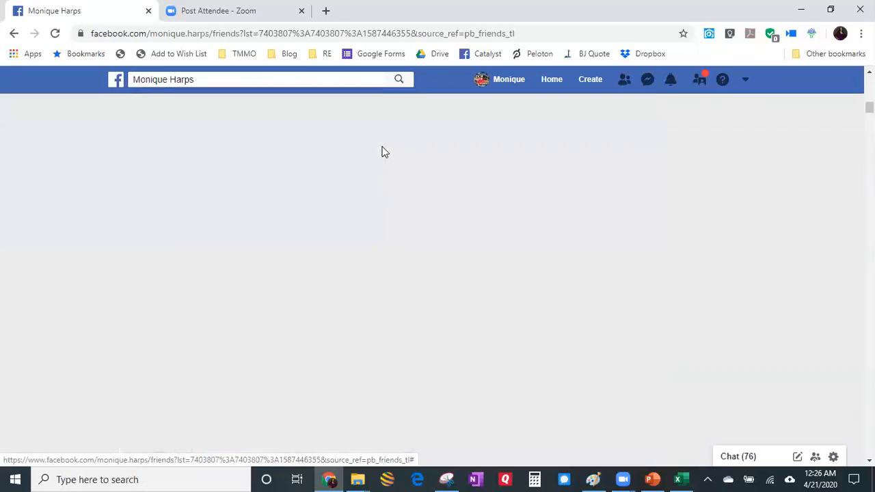
scroll(389, 149, "up", 20)
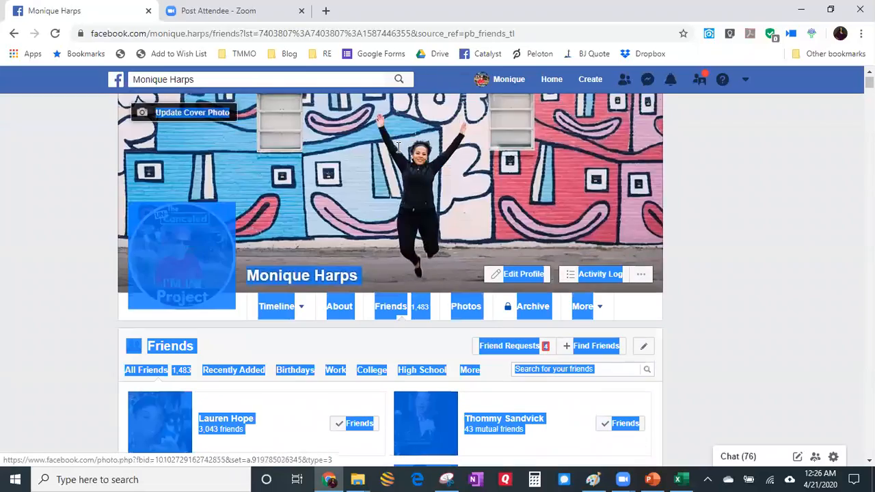
left_click_drag(252, 447, 128, 416)
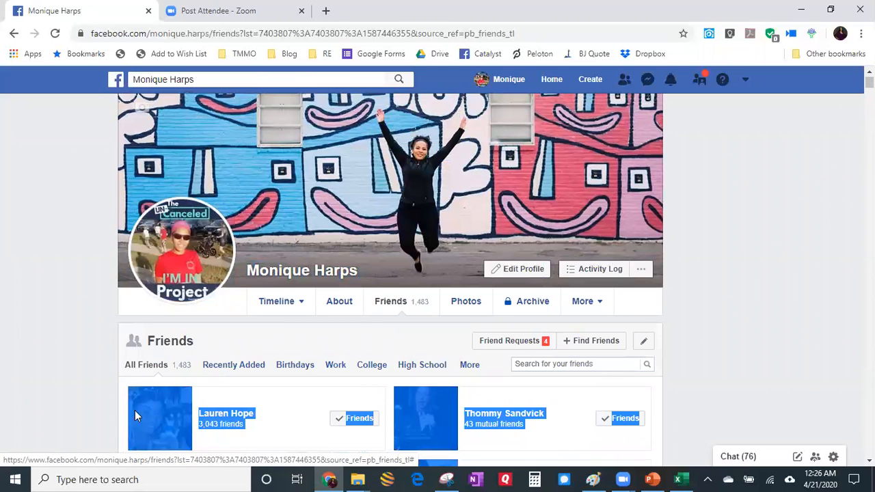
right_click(281, 407)
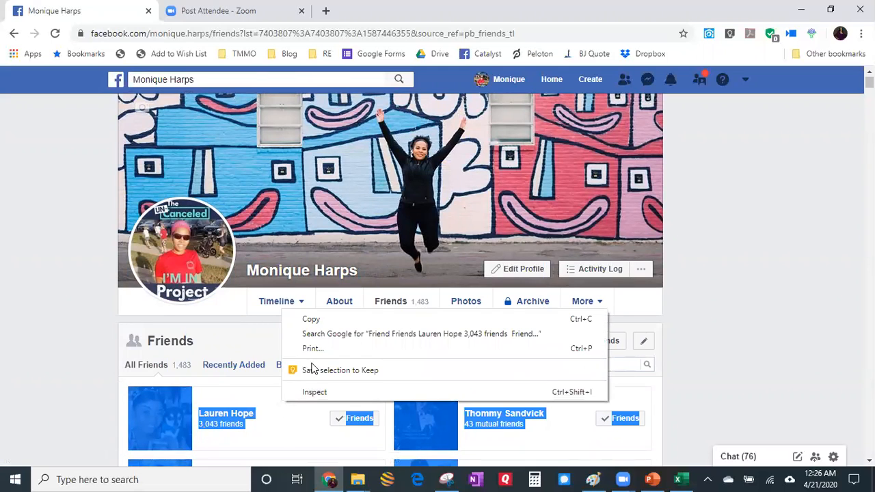
left_click(328, 320)
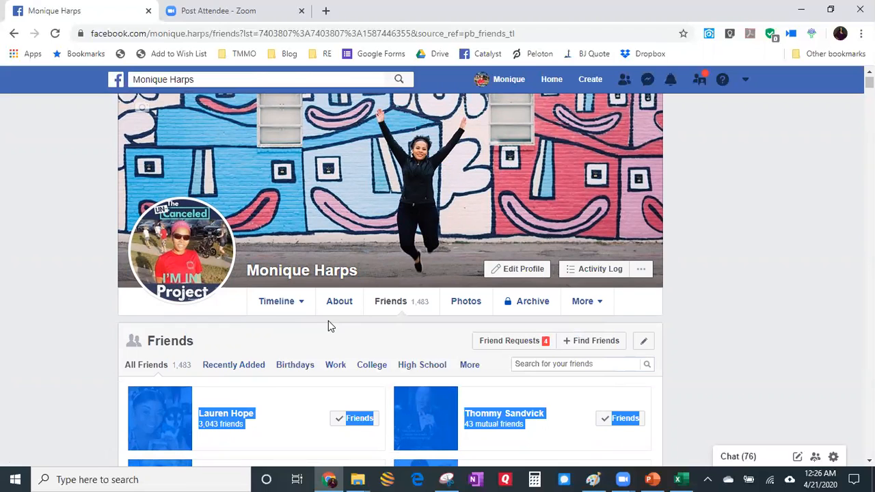
Switch to Excel, paste the friends list into A1 with the destination formatting, and fit column A's width to its contents
left_click(685, 478)
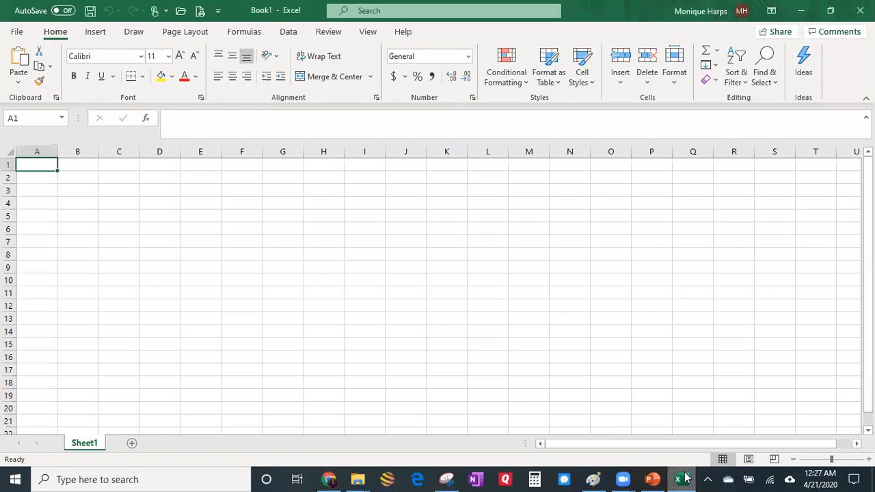
right_click(38, 168)
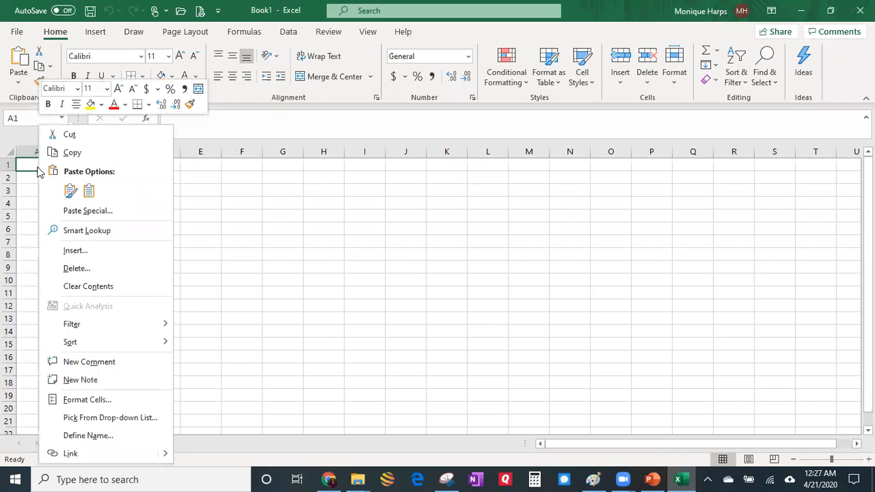
left_click(89, 191)
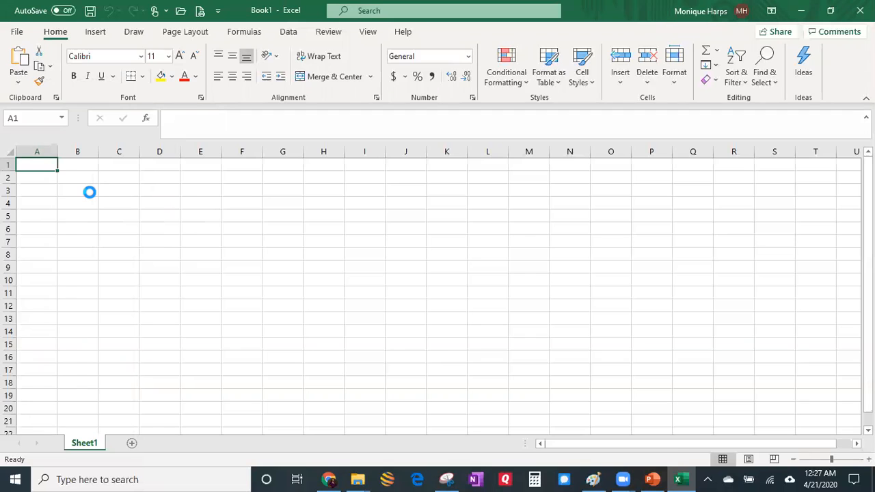
double_click(57, 151)
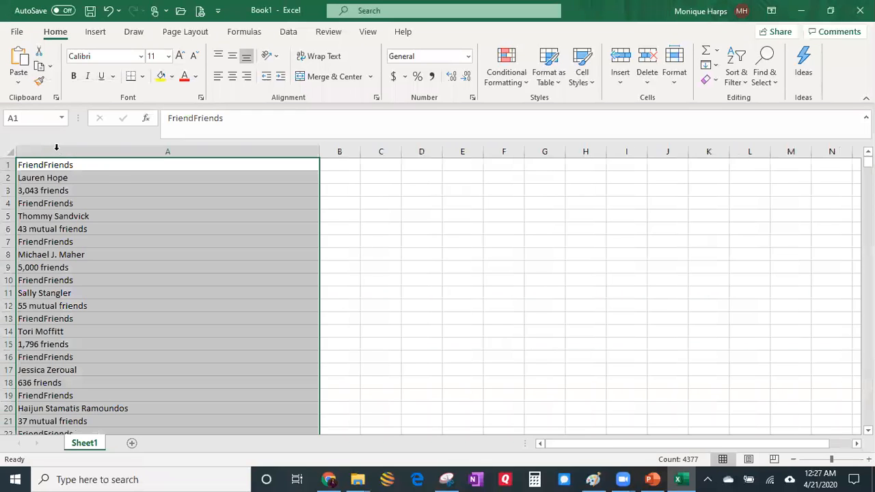
scroll(120, 358, "down", 20)
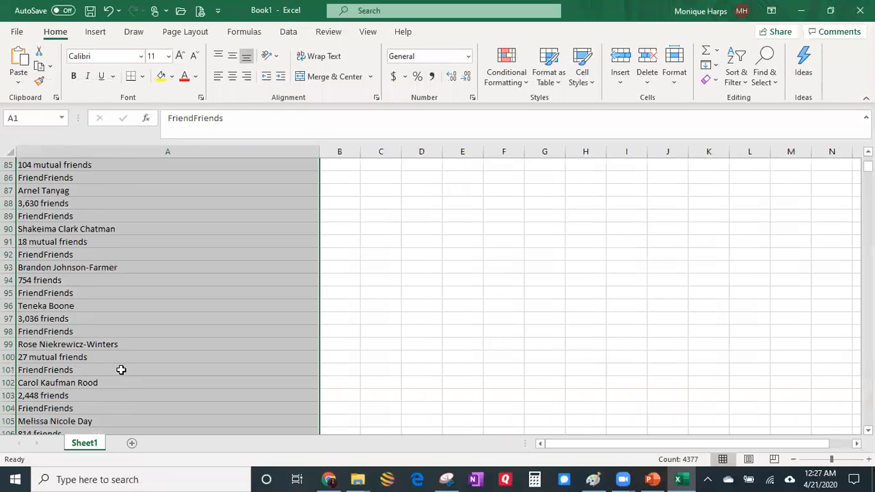
scroll(123, 363, "down", 20)
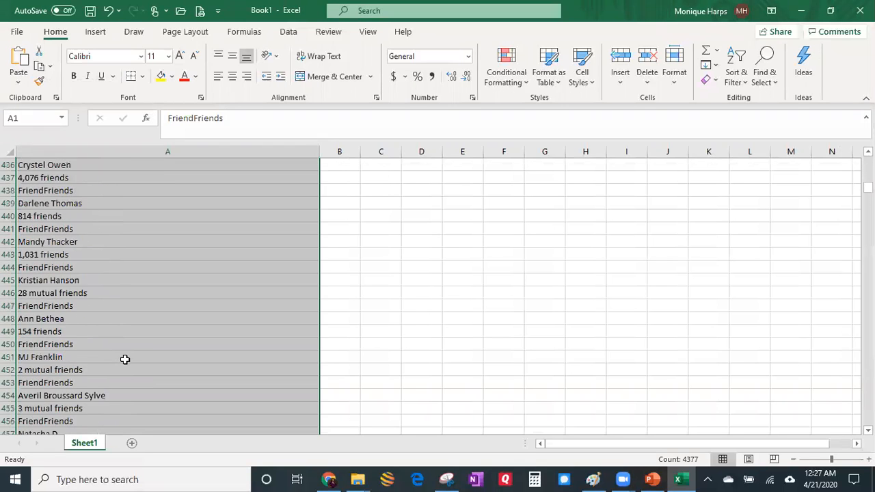
Add a second sheet and paste the friends list into its cell A1 with the source formatting kept
left_click(132, 444)
right_click(37, 164)
left_click(37, 164)
right_click(39, 170)
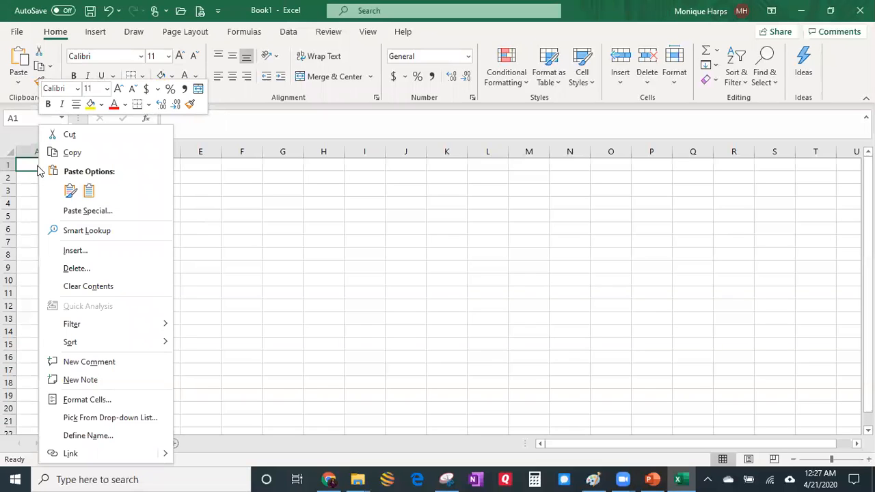
left_click(72, 191)
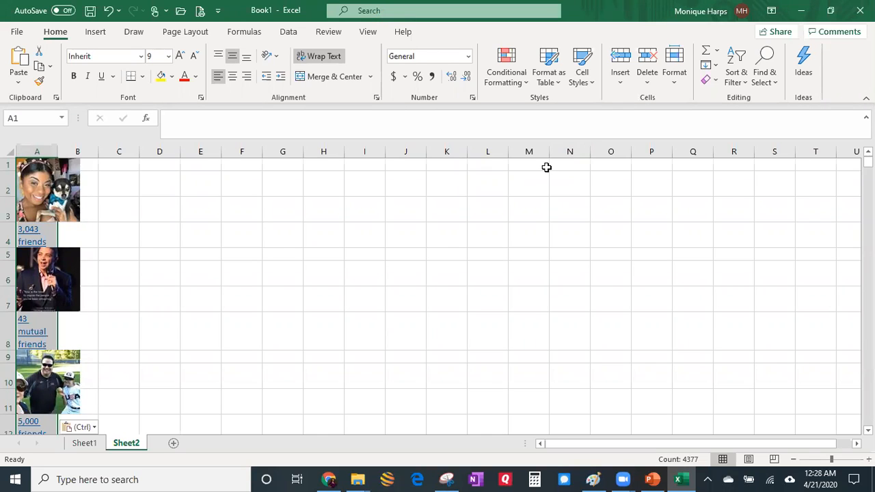
Look over the pasted photos and links on Sheet2 and try to open the link on the first profile photo
scroll(38, 299, "down", 1)
scroll(38, 300, "down", 3)
scroll(55, 239, "up", 3)
left_click(52, 190)
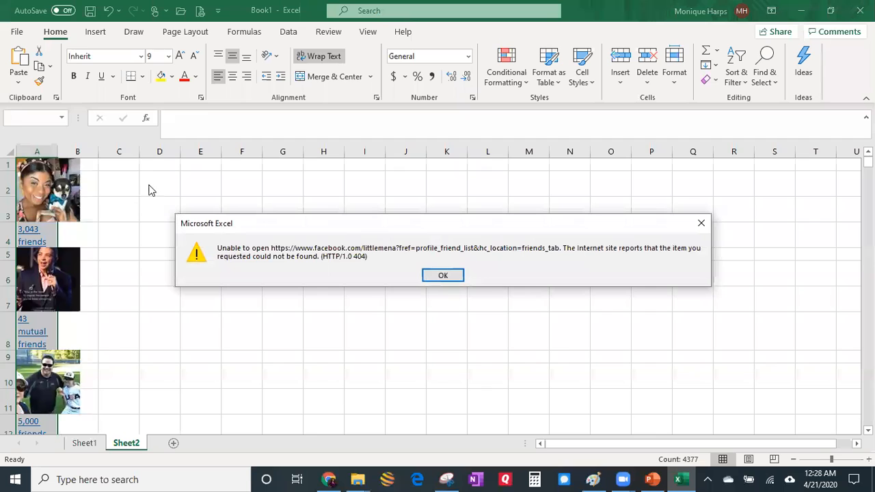
left_click(442, 275)
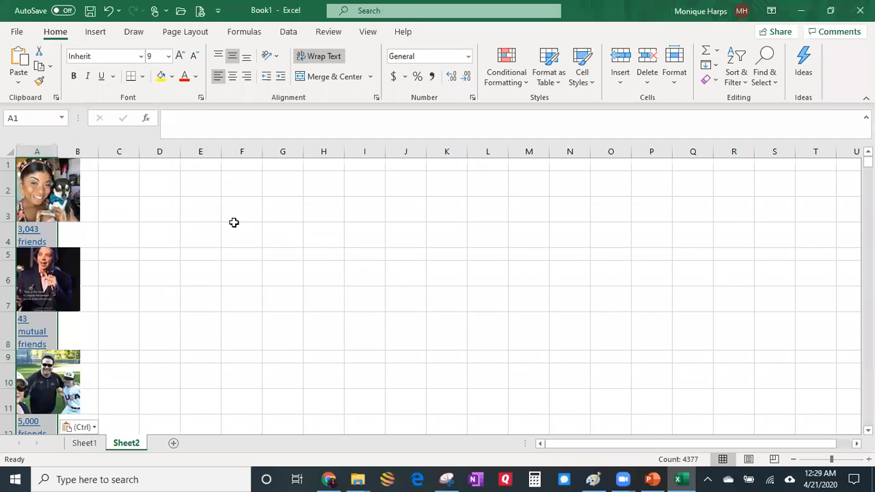
left_click(65, 200)
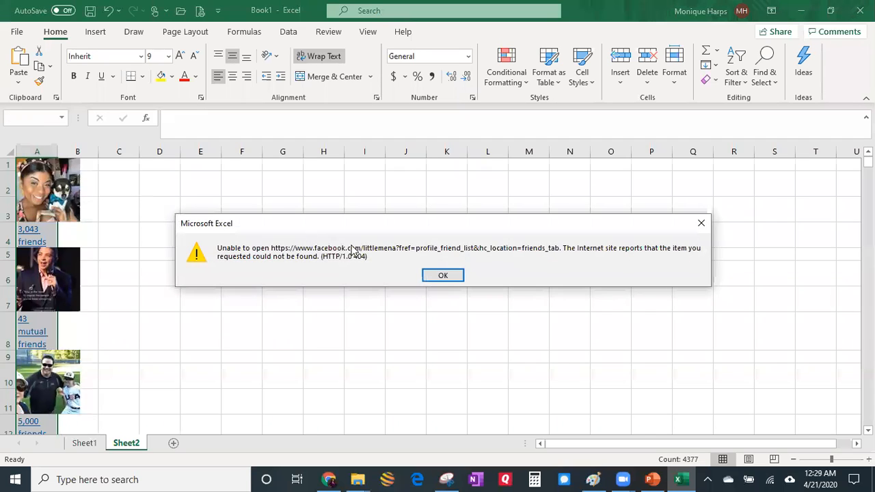
left_click(439, 276)
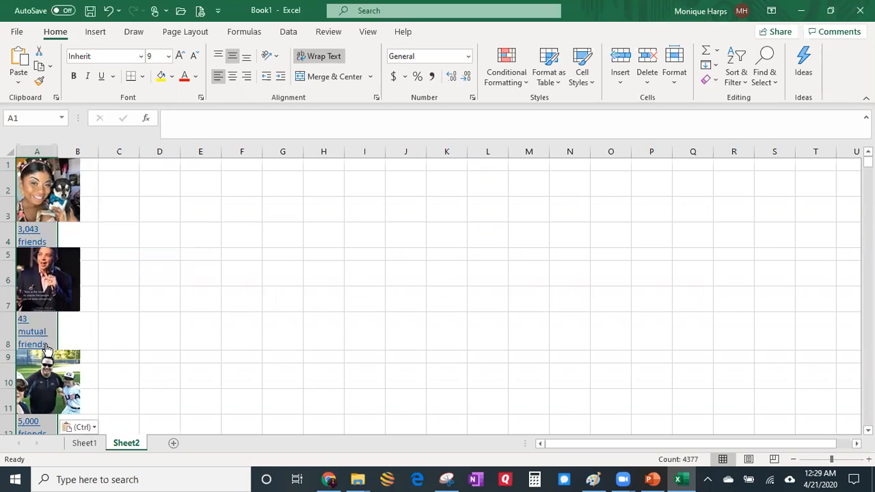
right_click(44, 151)
left_click(72, 272)
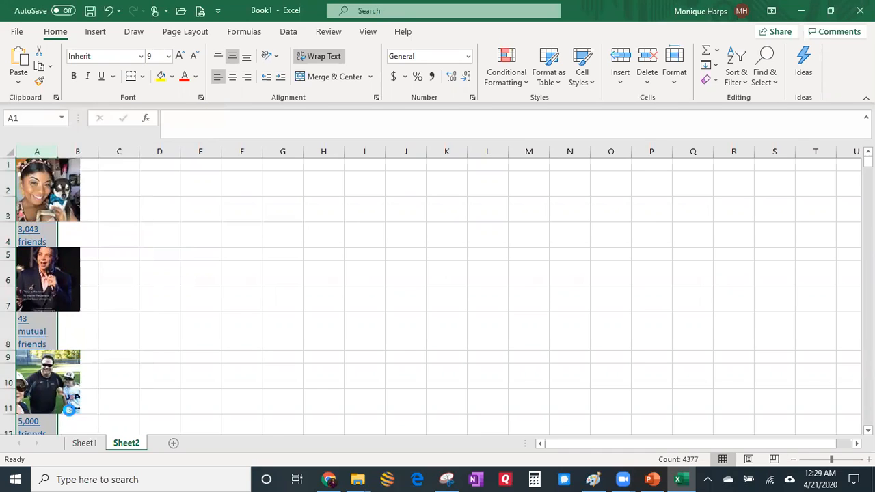
Examine how names, friend counts and extra lines are arranged in column A of Sheet1, finishing at the first row
left_click(84, 444)
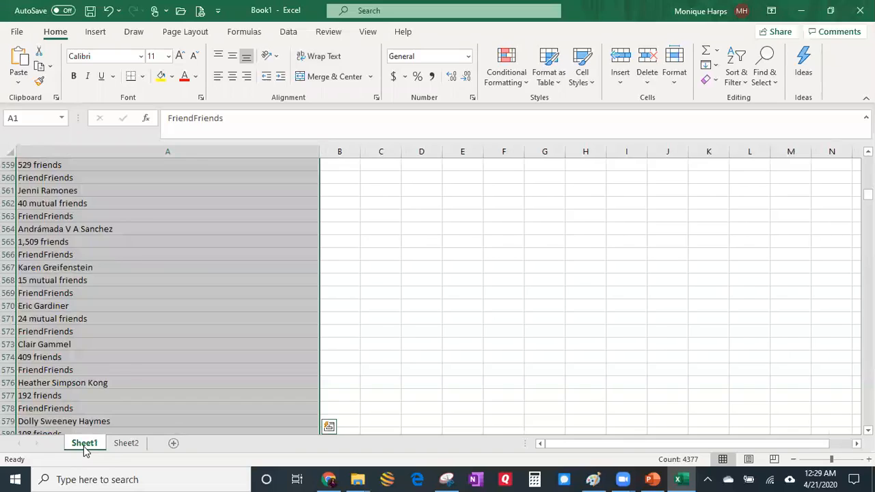
left_click(124, 254)
scroll(126, 254, "up", 20)
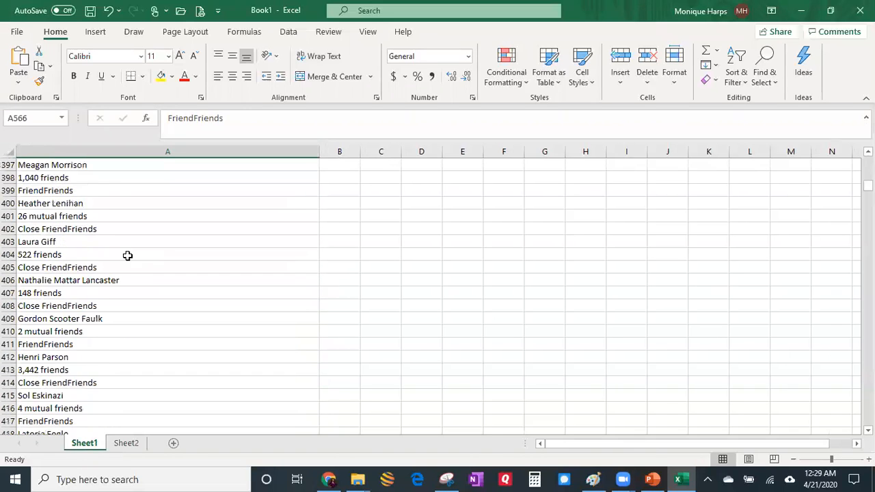
scroll(127, 256, "down", 20)
scroll(127, 256, "up", 15)
scroll(127, 255, "down", 4)
scroll(127, 255, "down", 20)
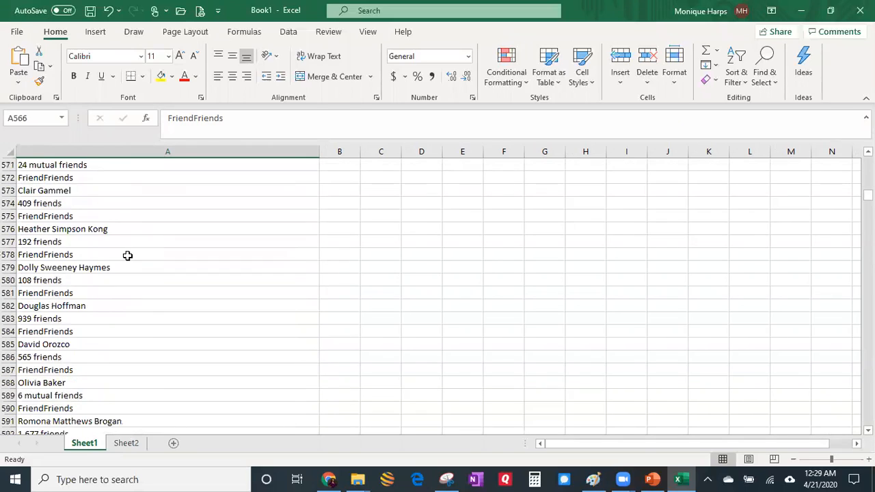
scroll(127, 256, "up", 10)
scroll(127, 255, "down", 13)
scroll(127, 256, "down", 20)
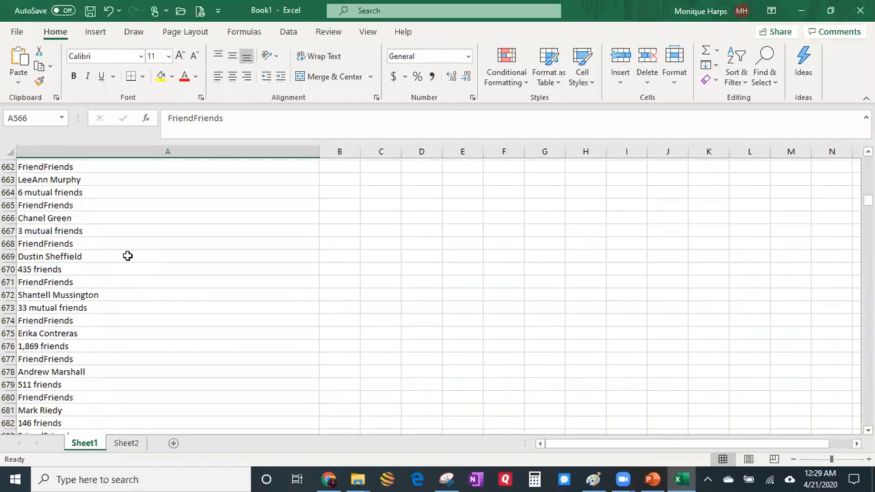
scroll(127, 257, "down", 20)
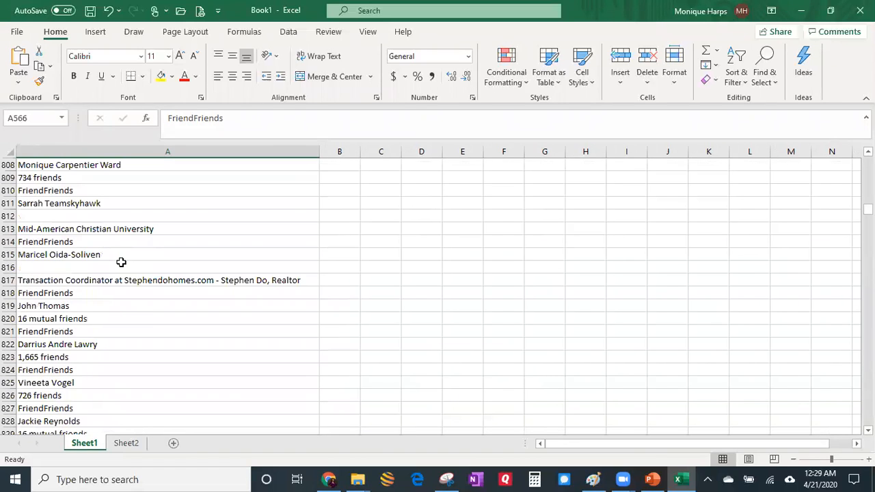
left_click_drag(868, 209, 867, 162)
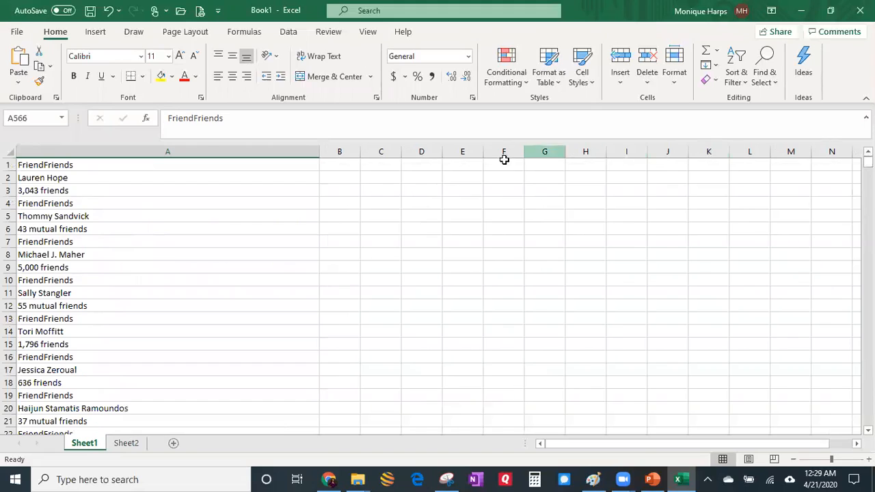
Enter x in cell B1 beside the first line of the pasted list
left_click(352, 164)
type("x")
left_click(334, 203)
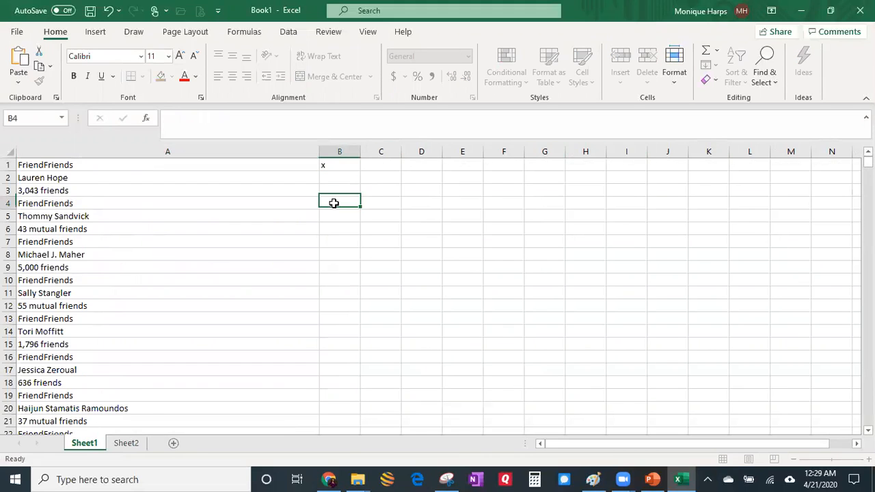
left_click(343, 172)
left_click(346, 164)
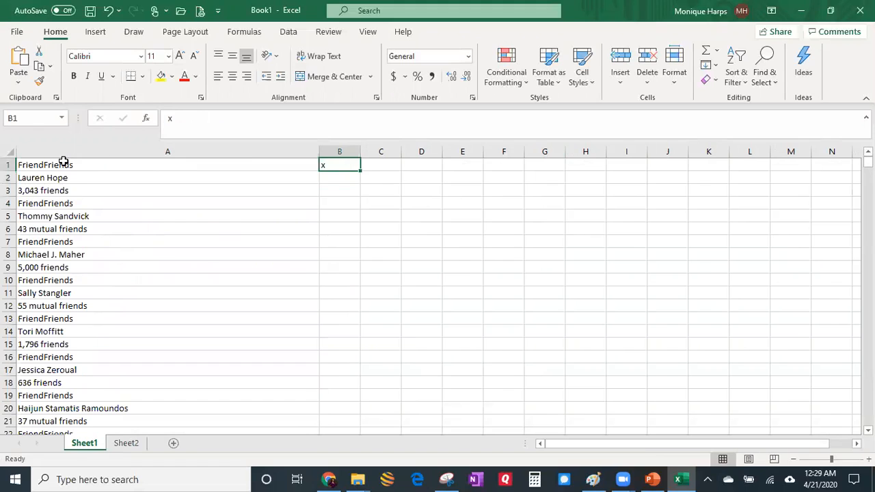
Insert a blank row above row 1 and enter the header "name" in cell A1
left_click(10, 164)
right_click(11, 165)
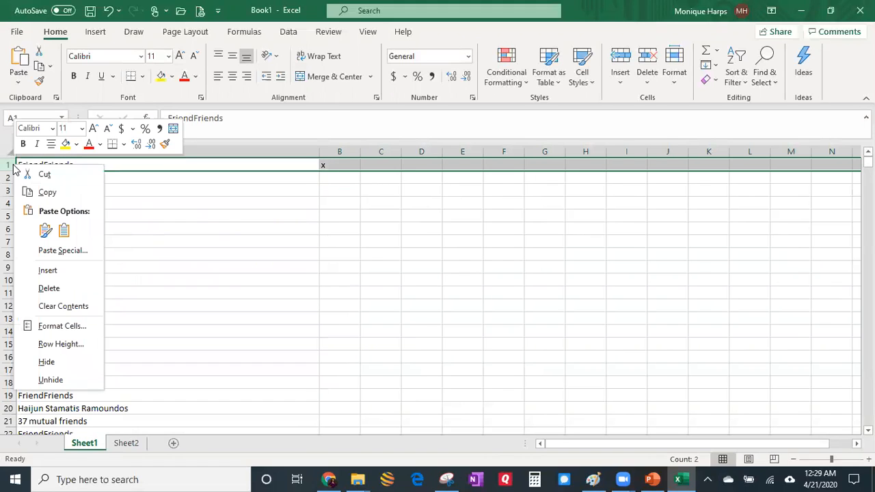
left_click(45, 270)
left_click(78, 165)
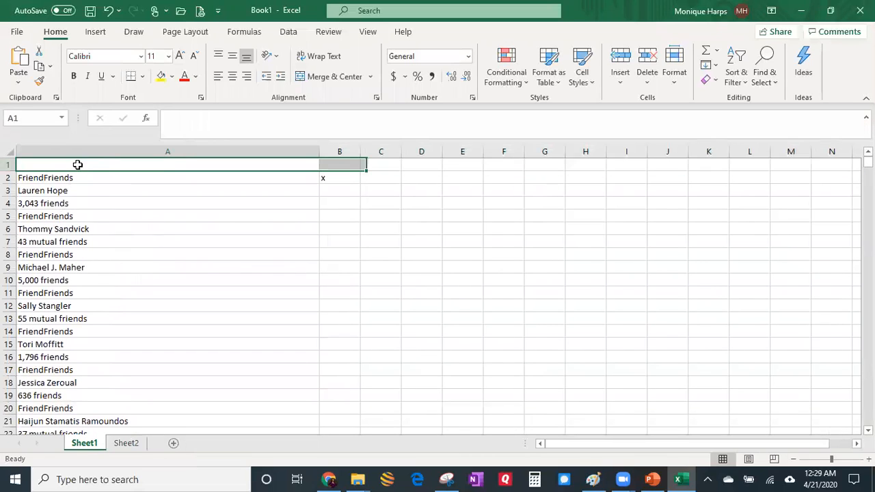
type("name")
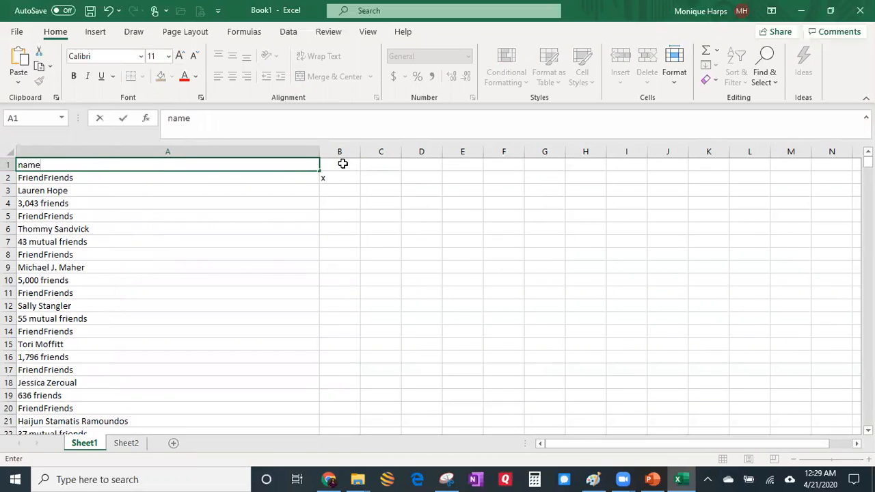
Enter x in cell B1 and copy it down column B alongside the friends list, starting at B2
left_click(344, 164)
type("x")
left_click(341, 190)
left_click(335, 166)
key("ctrl+c")
left_click_drag(335, 168, 333, 381)
key("ctrl+v")
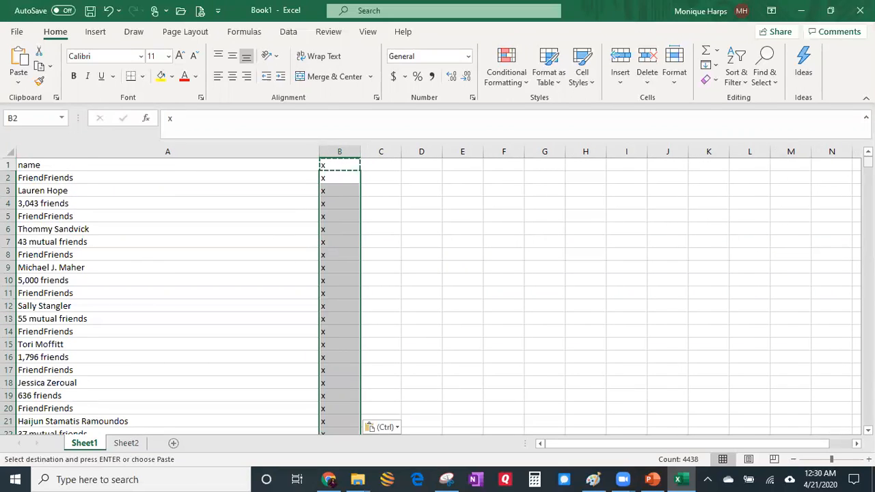
Add filters to the header row, row 1 of Sheet1
left_click(9, 165)
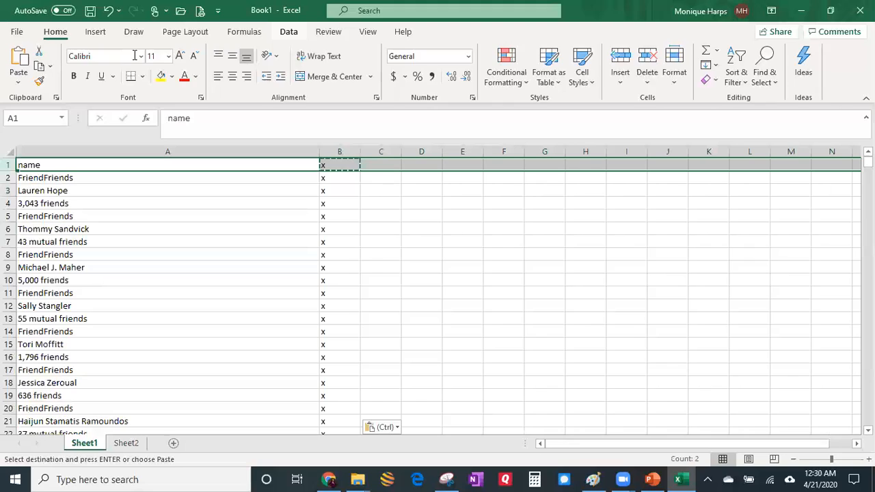
left_click(288, 32)
left_click(518, 65)
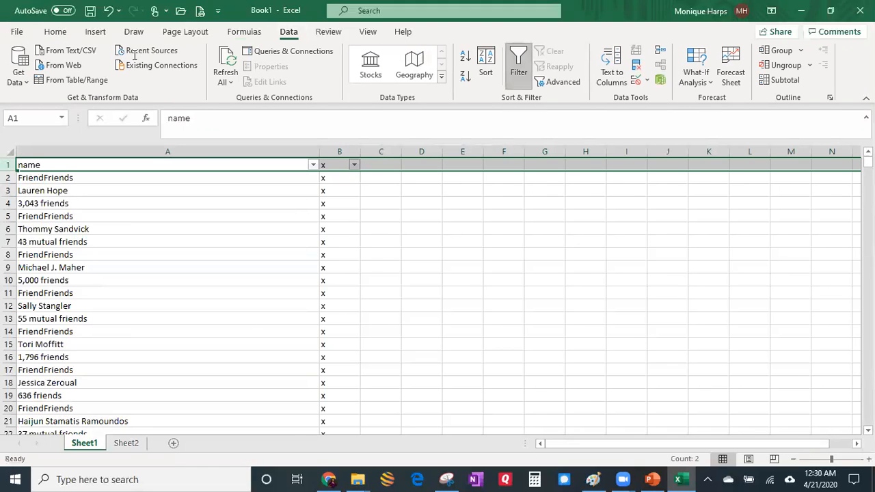
Filter the name column to show only entries containing "friends"
left_click(313, 166)
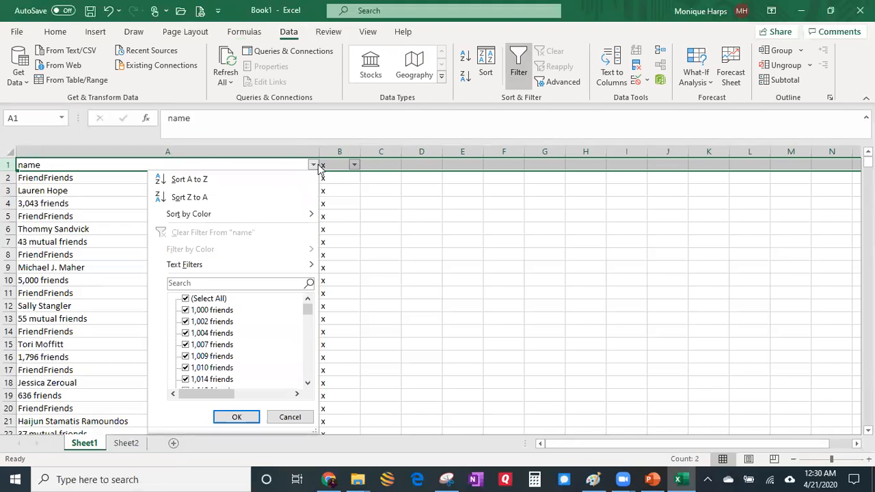
left_click(281, 284)
type("fr")
type("ien")
key("BackSpace")
type("en")
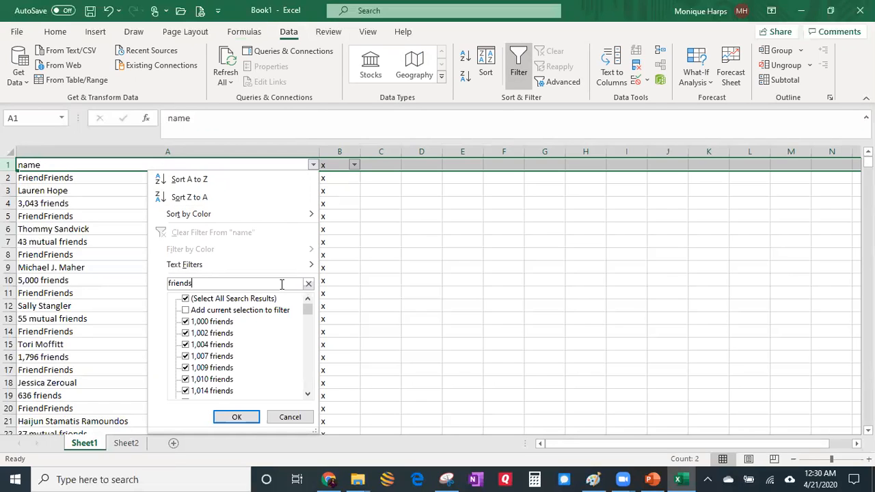
left_click(237, 417)
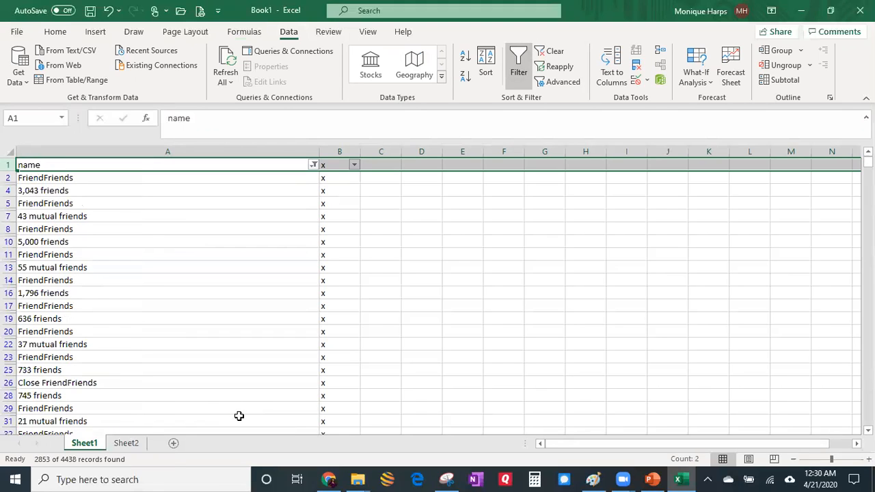
Clear the contents of all filtered rows below the header, from row 2 to row 4439
left_click(8, 177)
left_click_drag(6, 177, 54, 384)
right_click(60, 231)
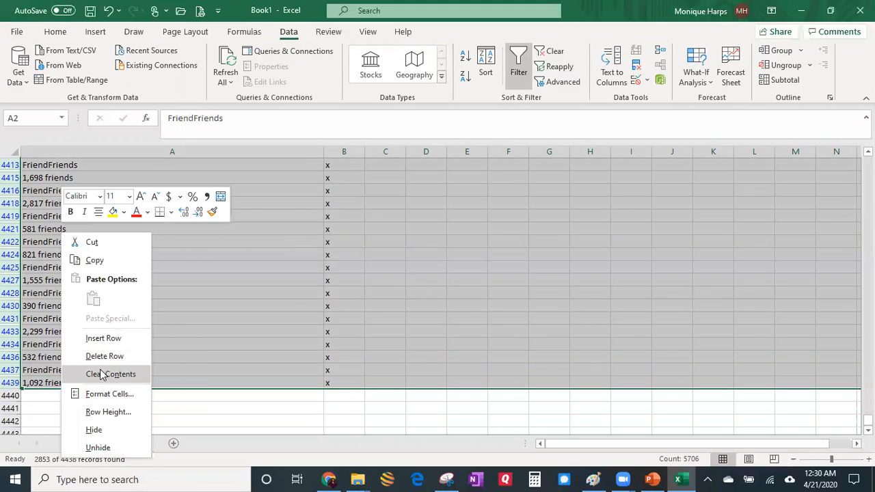
left_click(104, 356)
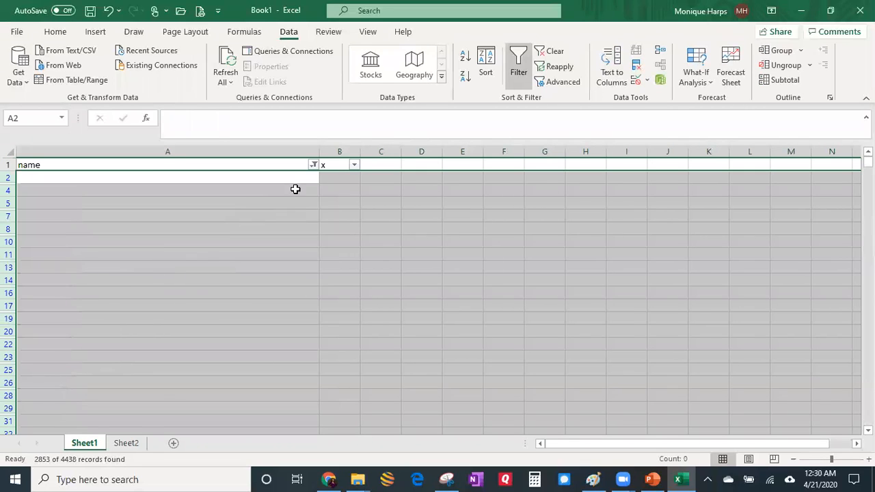
Reset the name column's filter to Select All so every row is shown again
left_click(313, 165)
left_click(208, 300)
left_click(237, 418)
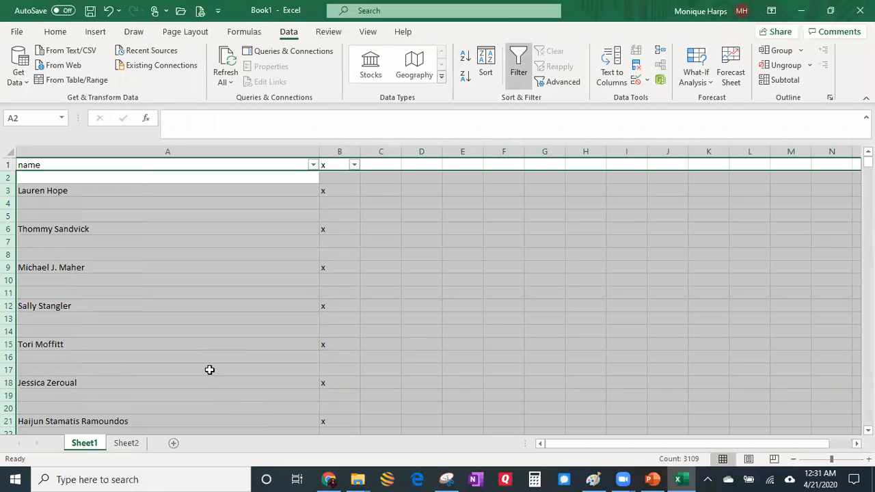
Sort the name column A to Z and look through the sorted list for entries that are not names
left_click(313, 165)
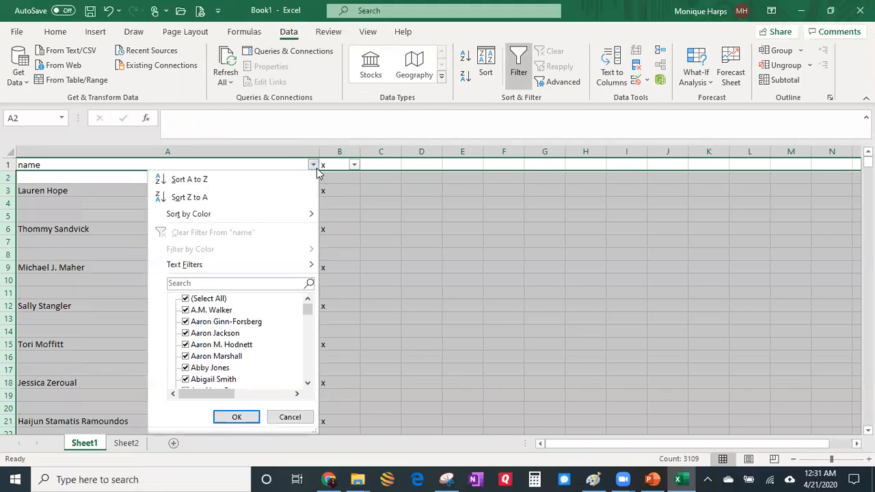
left_click(304, 179)
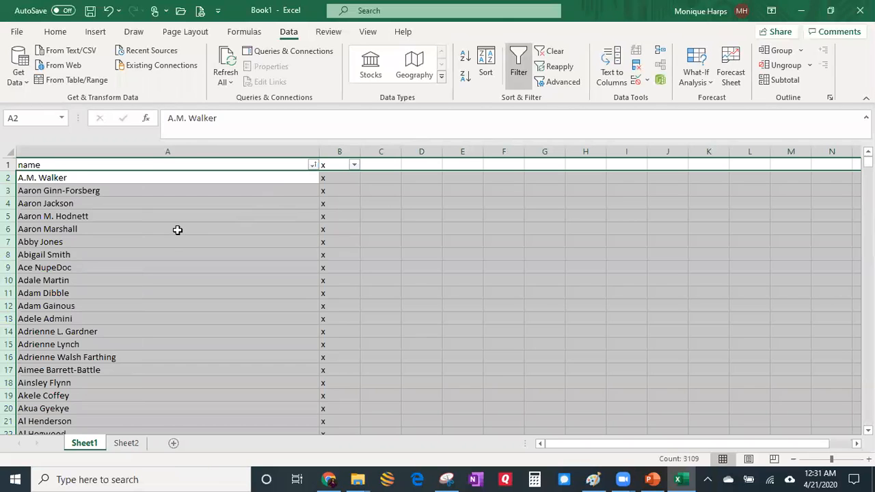
scroll(177, 229, "down", 20)
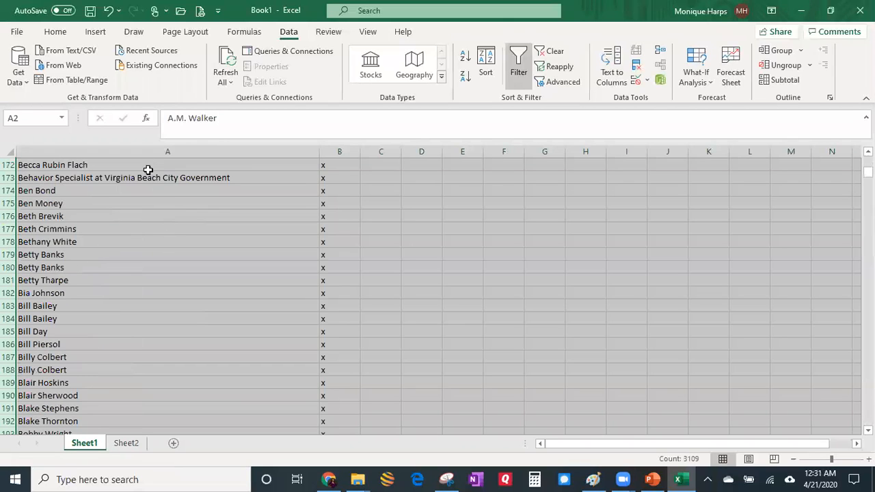
left_click(147, 177)
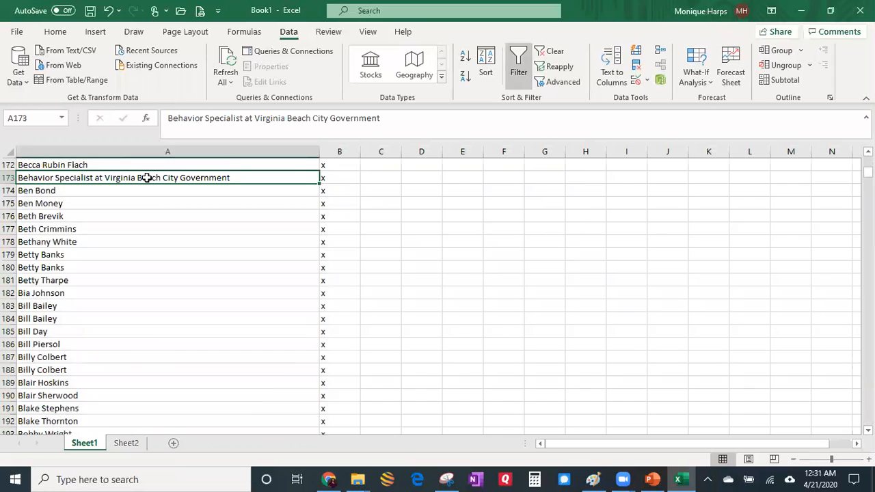
scroll(147, 177, "down", 20)
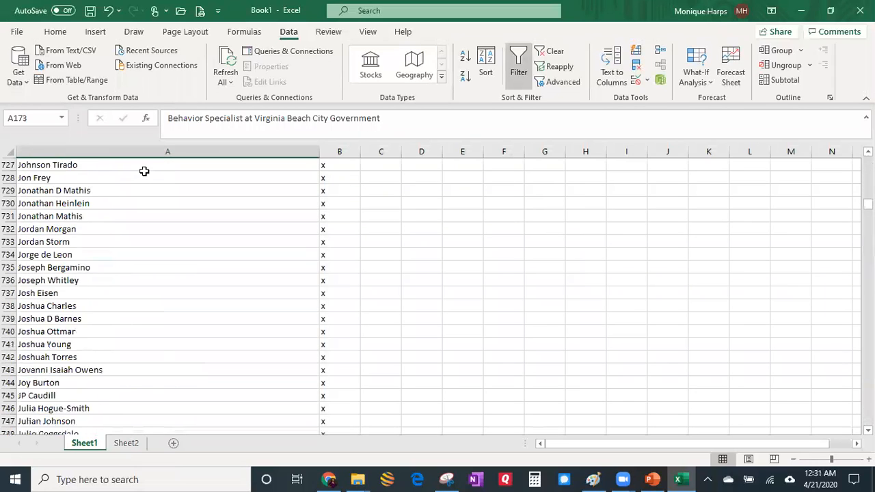
scroll(144, 171, "down", 20)
left_click_drag(868, 215, 867, 162)
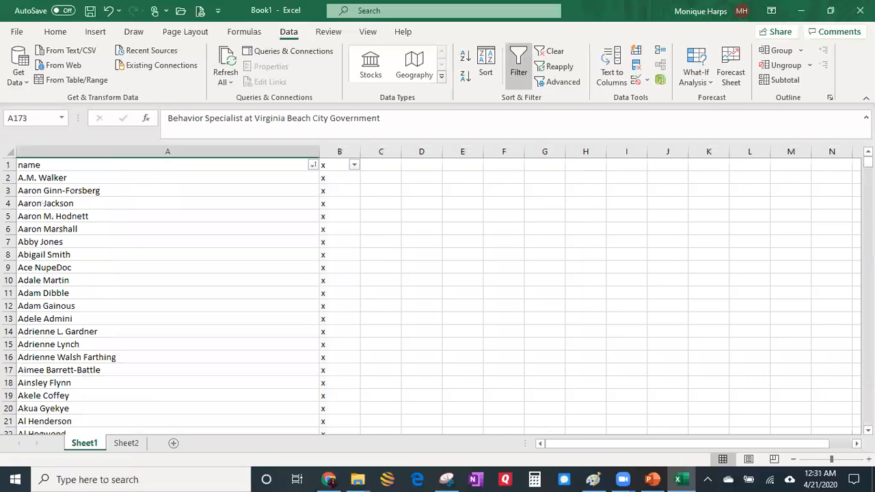
Grade the names in rows 3 to 14 by entering a, b, c, d repeatedly down column B
left_click(340, 168)
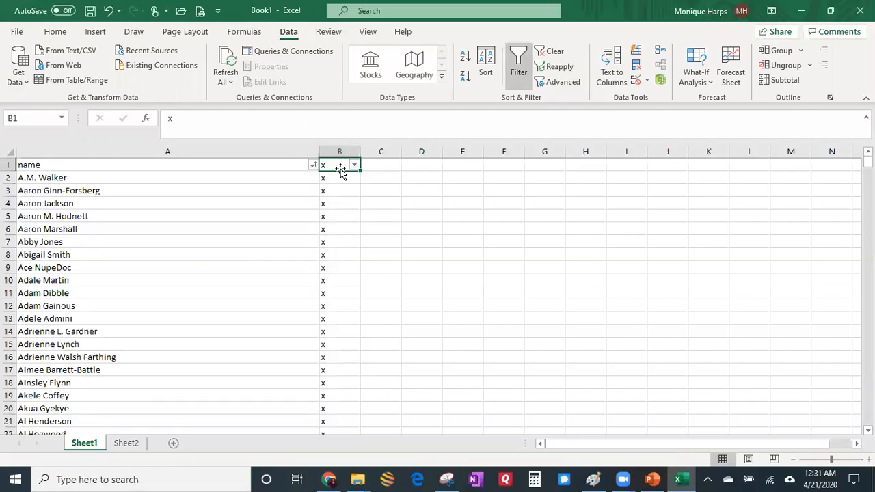
key("Down")
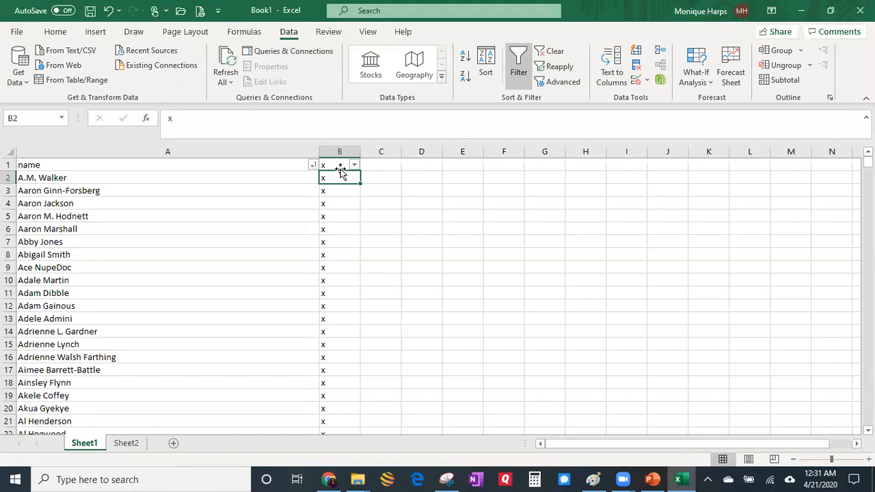
key("Return")
type("a")
key("Return")
type("b")
key("Return")
type("c")
key("Return")
type("d")
key("Return")
type("a")
key("Return")
type("b")
key("Return")
type("c")
key("Return")
type("d")
key("Return")
type("a")
key("Return")
type("b")
key("Return")
type("c")
key("Return")
type("d")
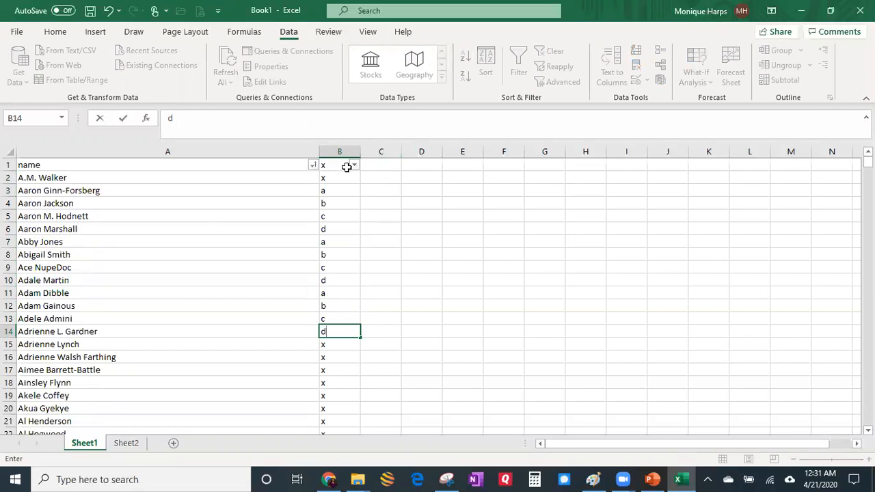
Sort the list A to Z by the grades in column B and narrow column A to fit the names
left_click(353, 165)
left_click(346, 181)
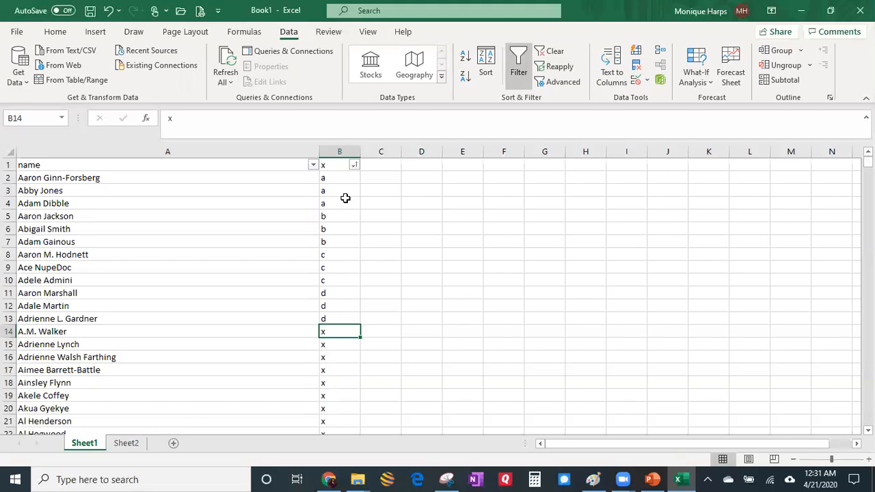
left_click_drag(320, 151, 136, 170)
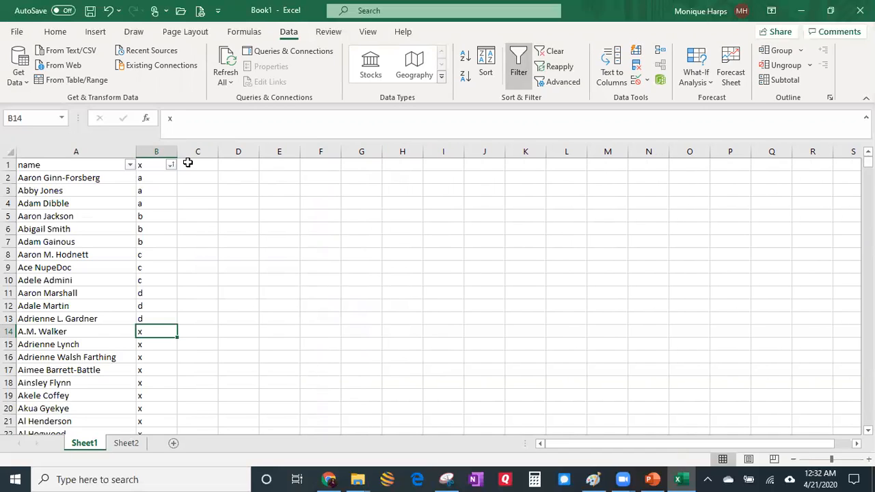
Restore the Excel window down and resize it to a tall, narrow strip showing only columns A and B
left_click(831, 11)
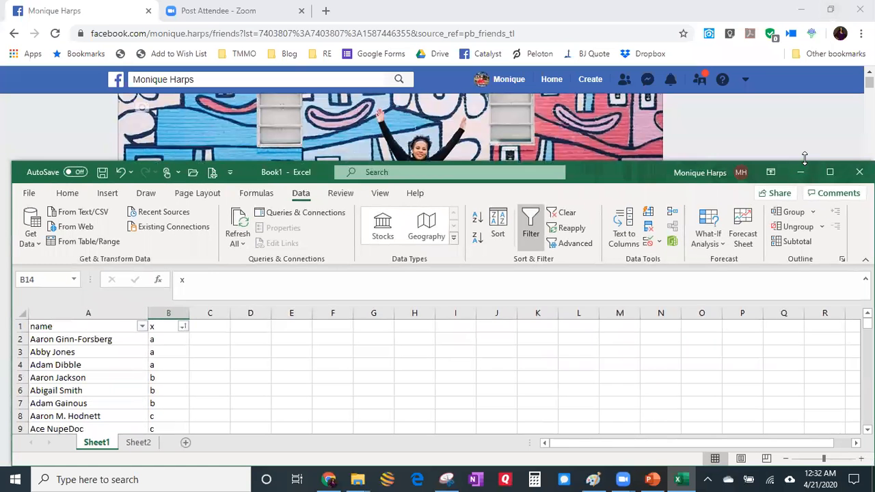
left_click_drag(805, 157, 802, 5)
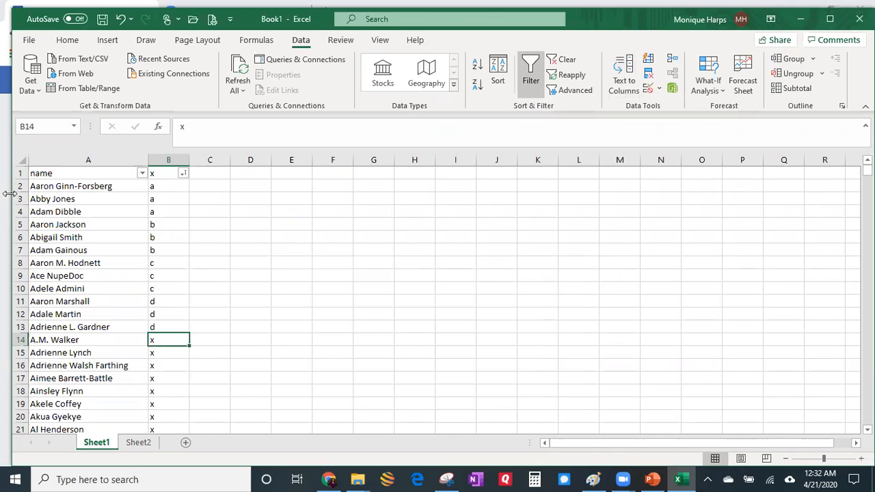
left_click_drag(8, 194, 661, 151)
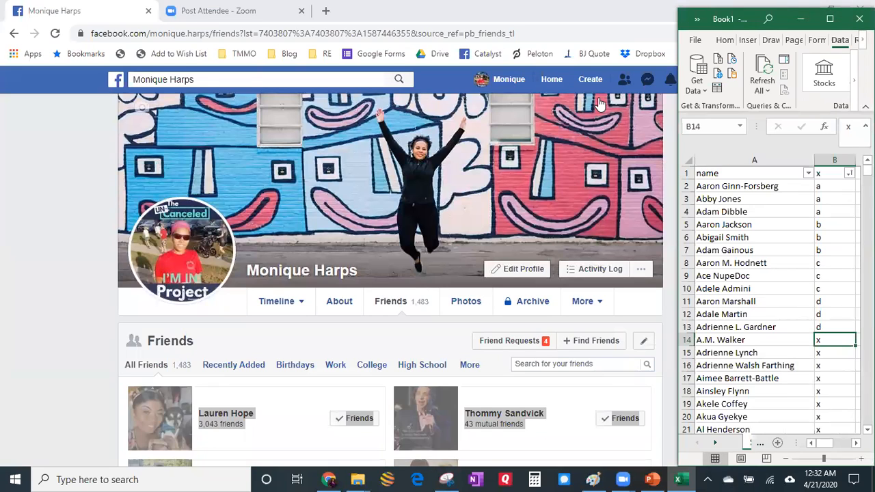
Switch to the Chrome window, restore it down, place it beside the Excel window and deselect the page content
left_click(609, 14)
left_click(829, 5)
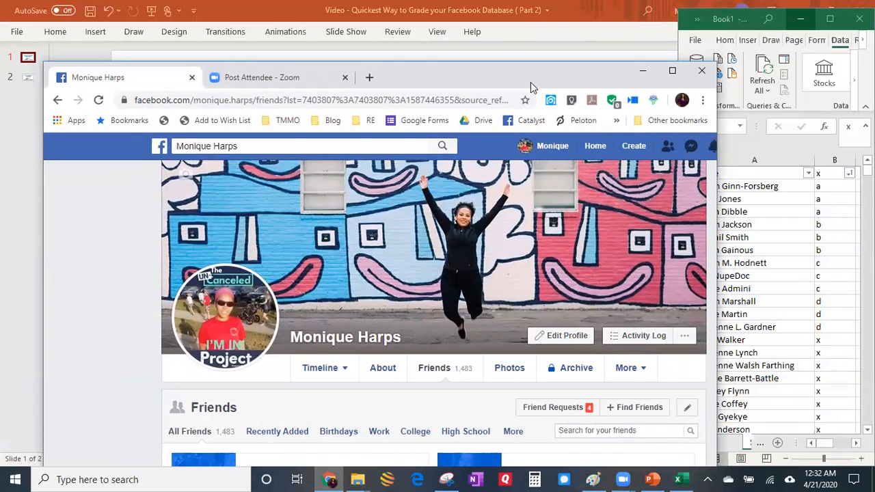
left_click_drag(531, 82, 490, 32)
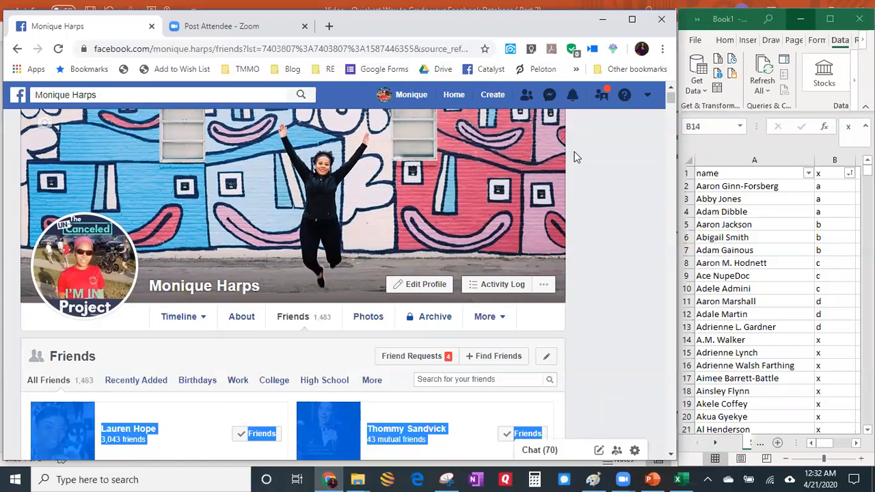
left_click(602, 217)
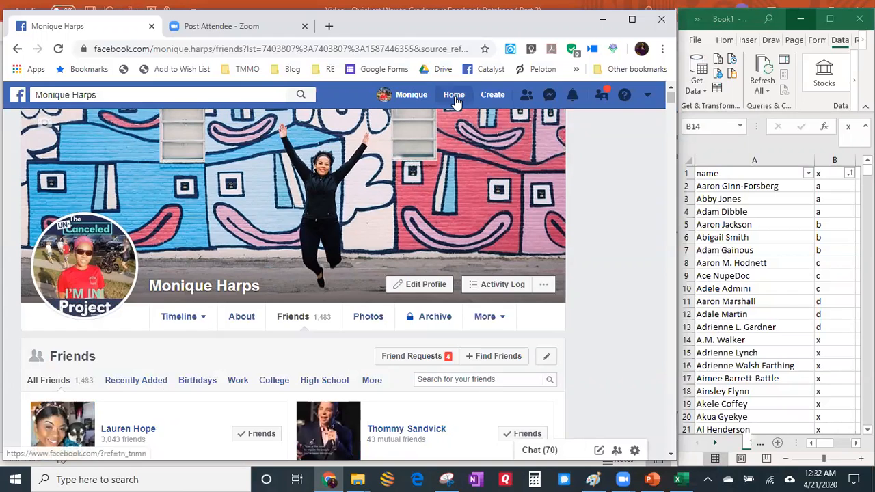
Go to the Facebook home page and open the overview of friend lists
left_click(454, 95)
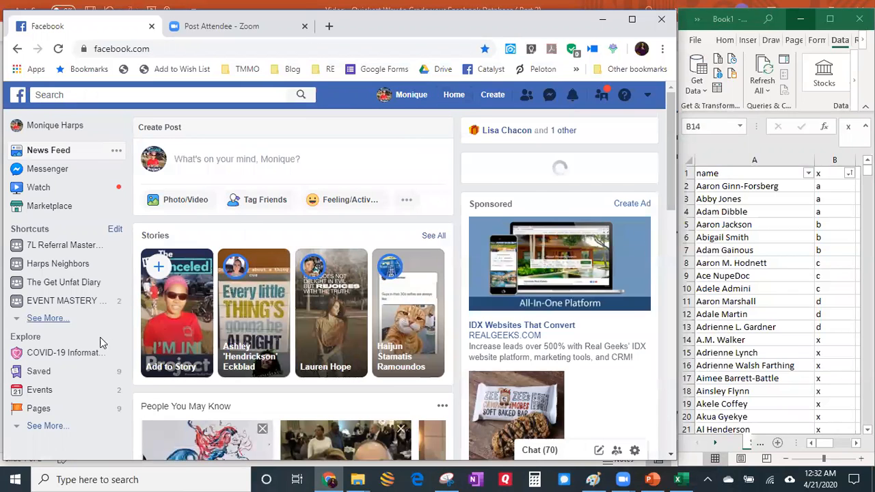
scroll(67, 399, "down", 2)
left_click(48, 425)
left_click(53, 433)
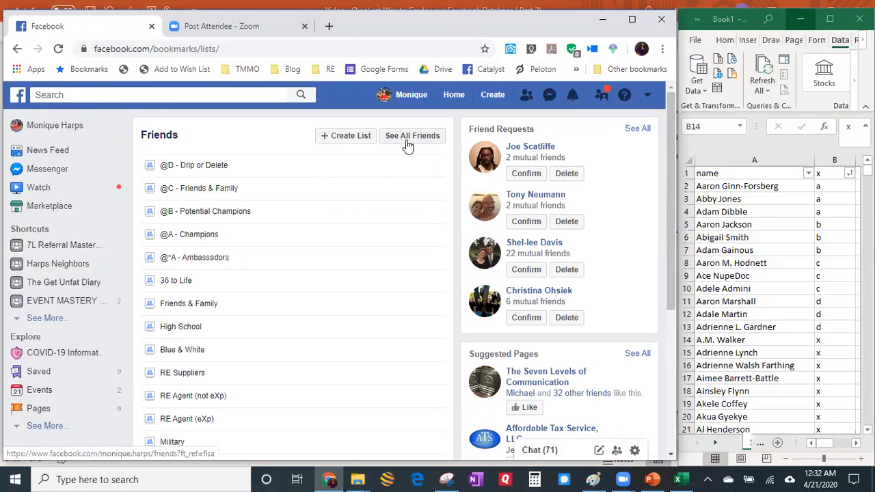
left_click(338, 136)
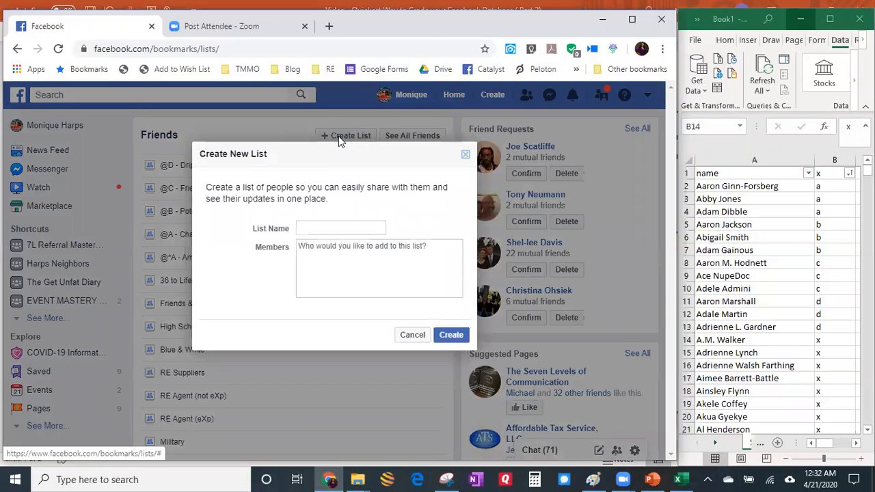
left_click(309, 228)
type("@")
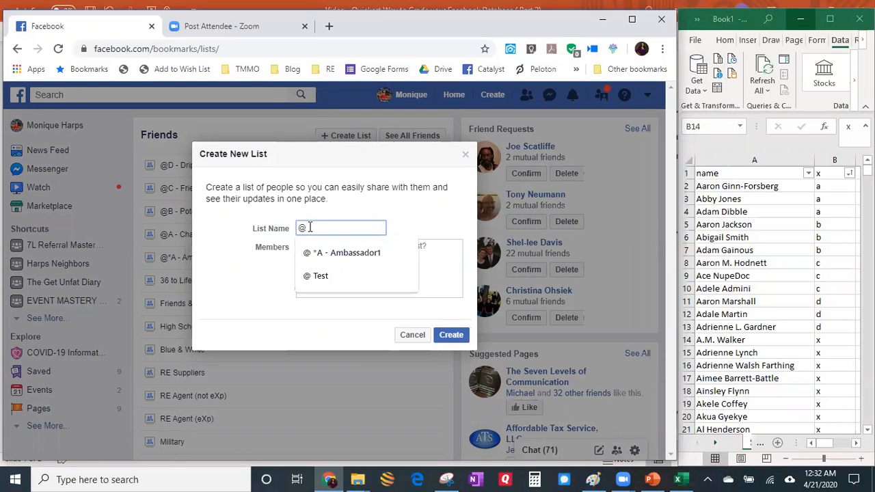
type("List A")
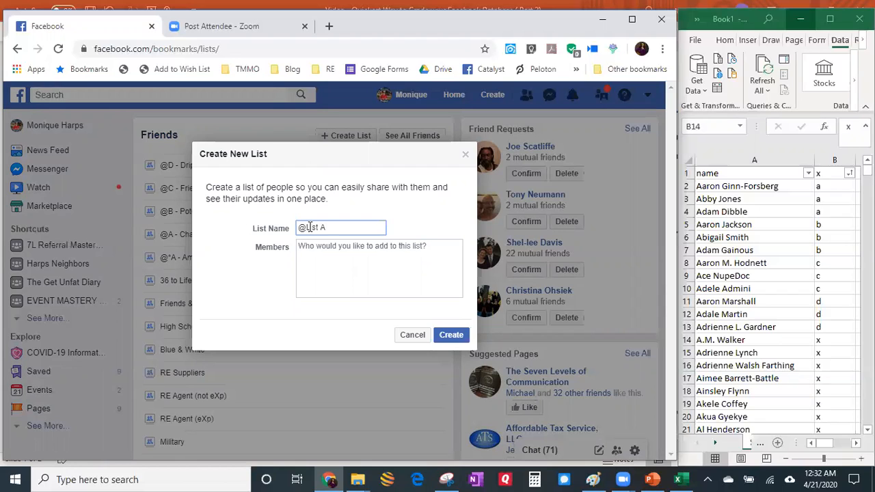
left_click(455, 339)
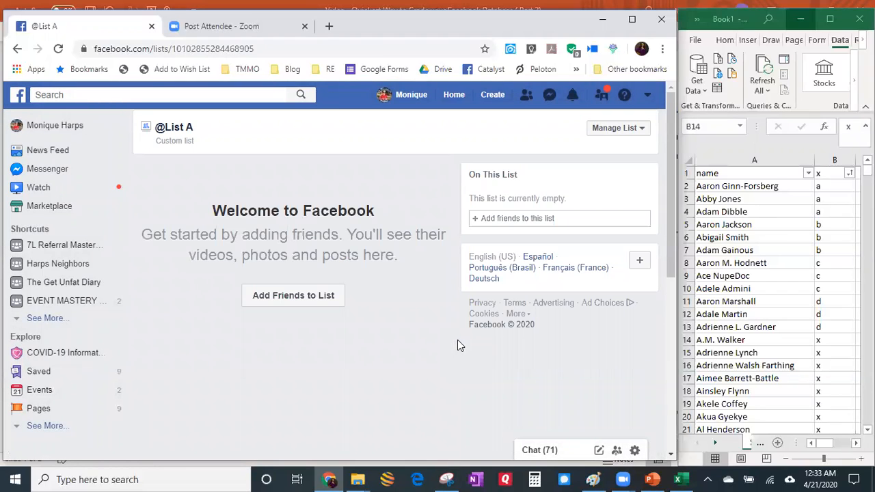
left_click(574, 218)
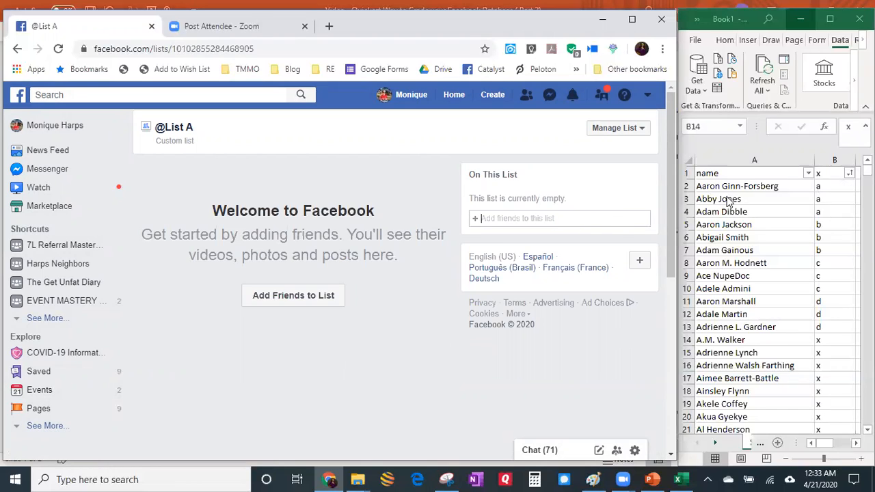
Switch to Excel and format the a-graded rows, A2:B4, as bold with a yellow fill
left_click_drag(729, 186, 830, 215)
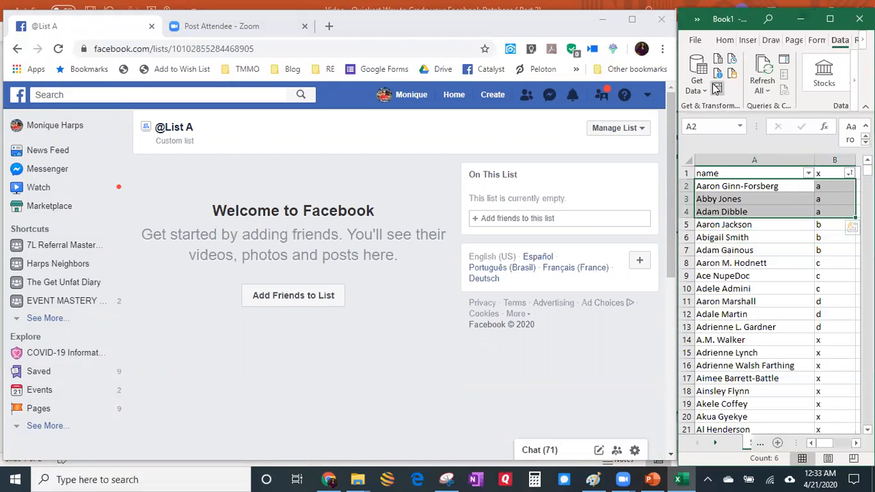
key("ctrl+b")
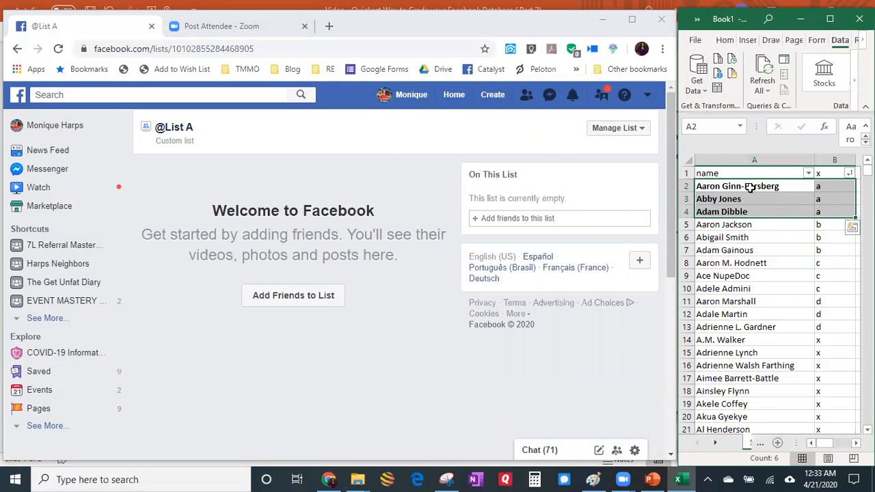
right_click(750, 188)
left_click(636, 87)
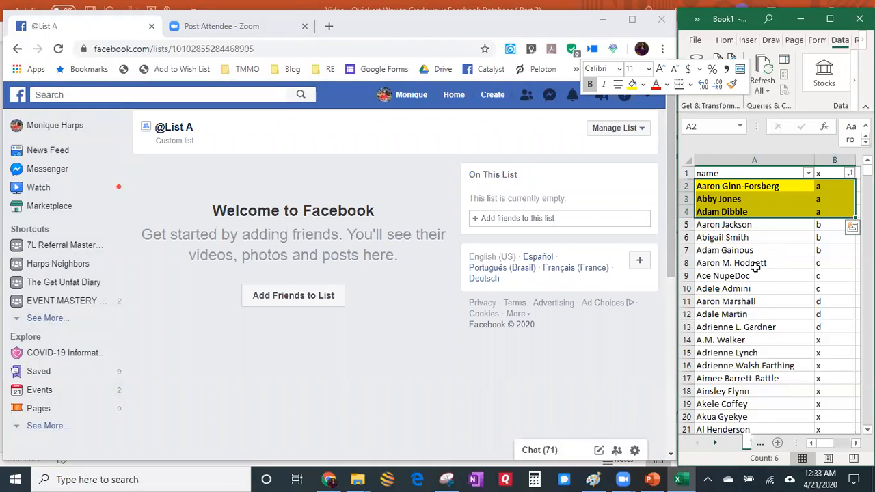
left_click(514, 219)
type("aa")
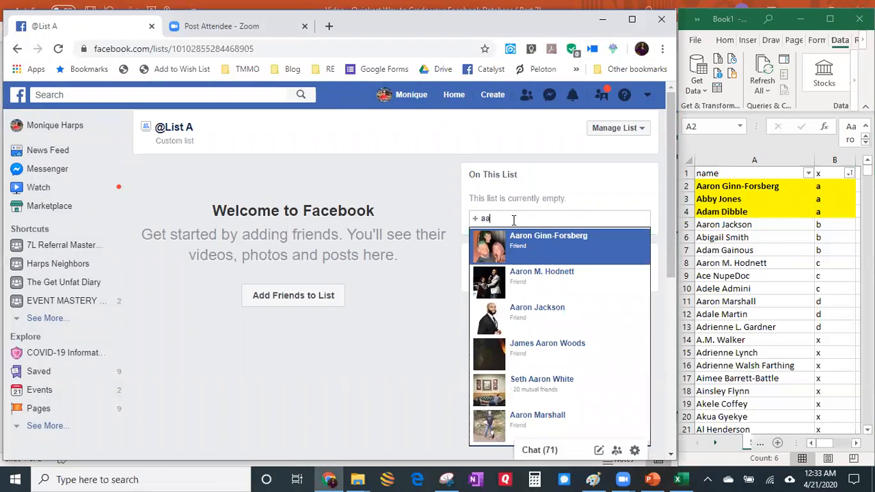
key("Return")
type("abby")
key("Return")
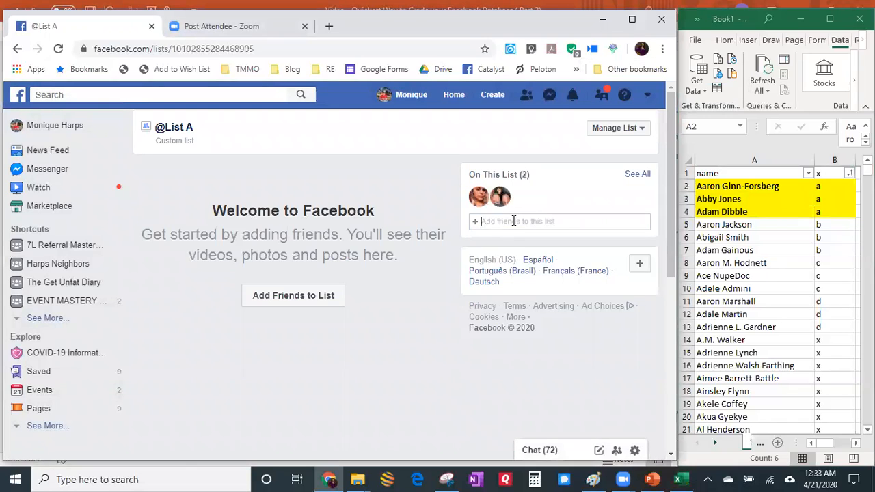
type("adam")
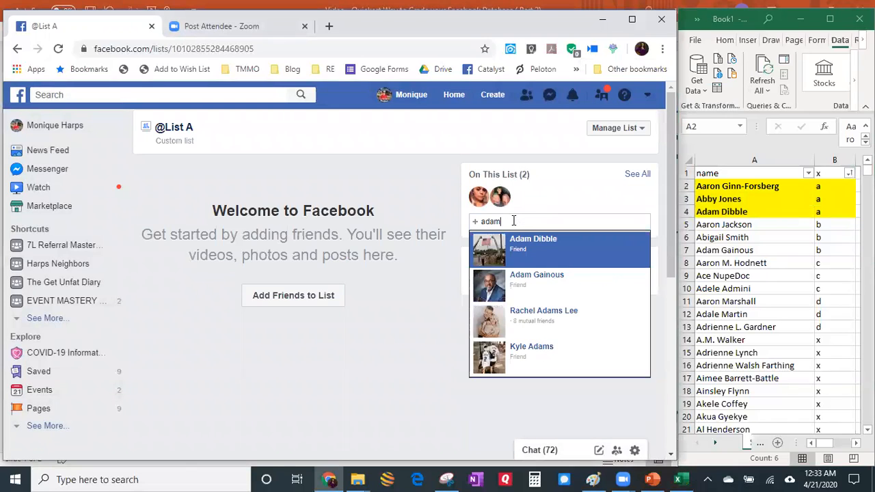
key("Return")
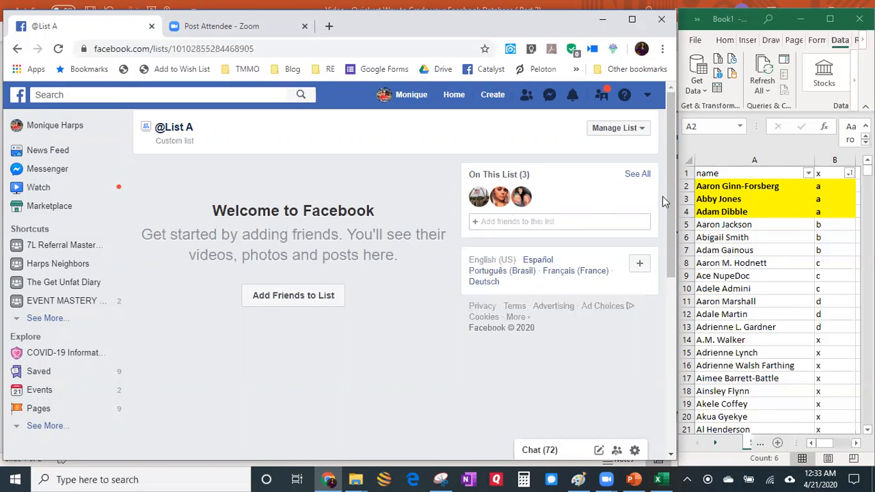
scroll(735, 196, "down", 20)
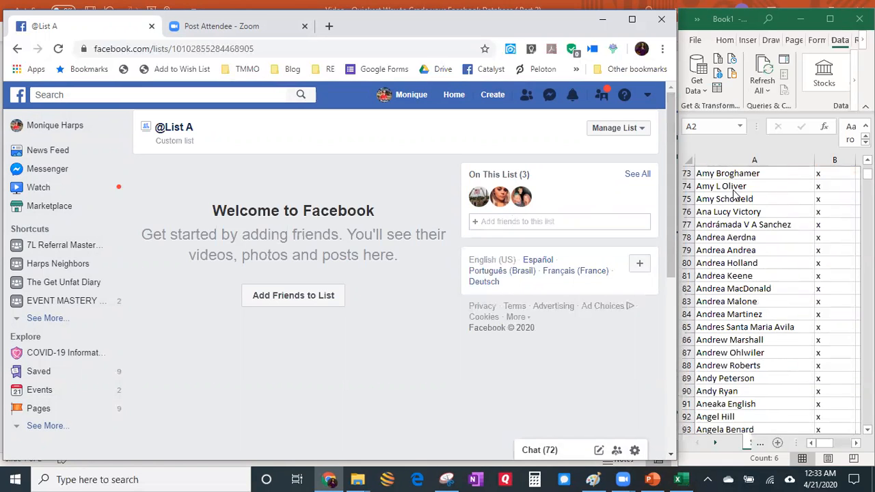
scroll(735, 196, "up", 20)
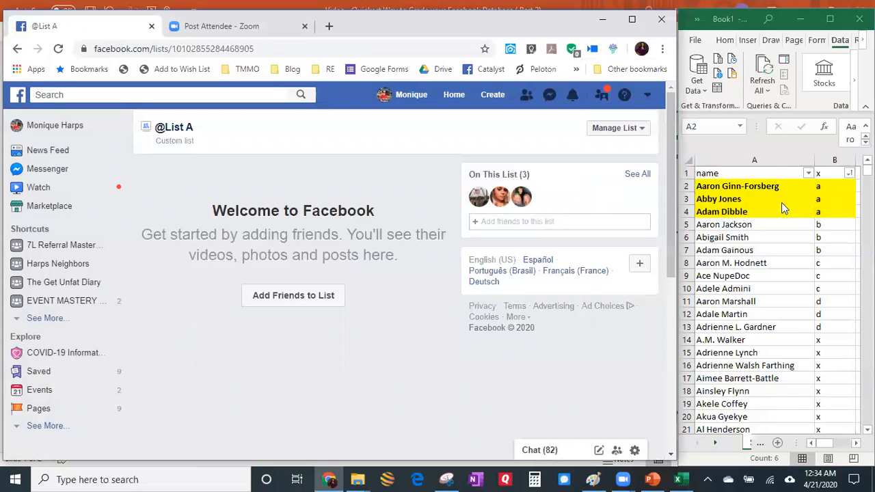
scroll(782, 203, "down", 20)
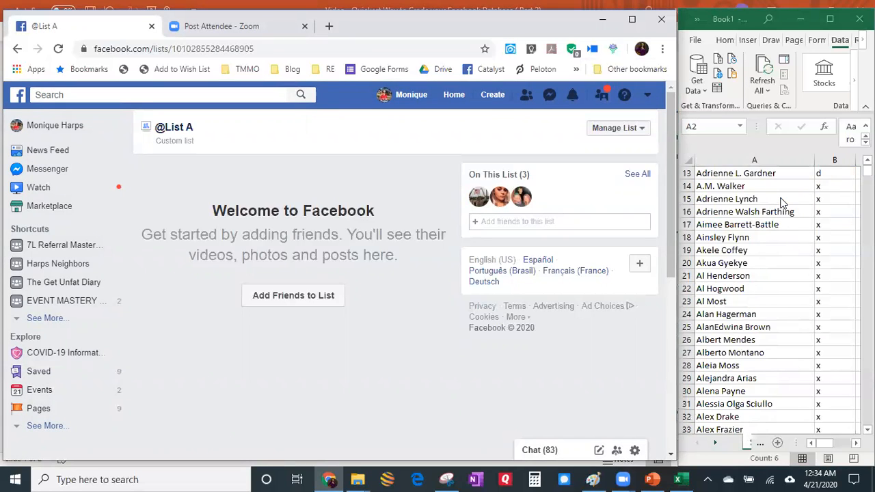
scroll(782, 203, "down", 9)
scroll(783, 203, "up", 20)
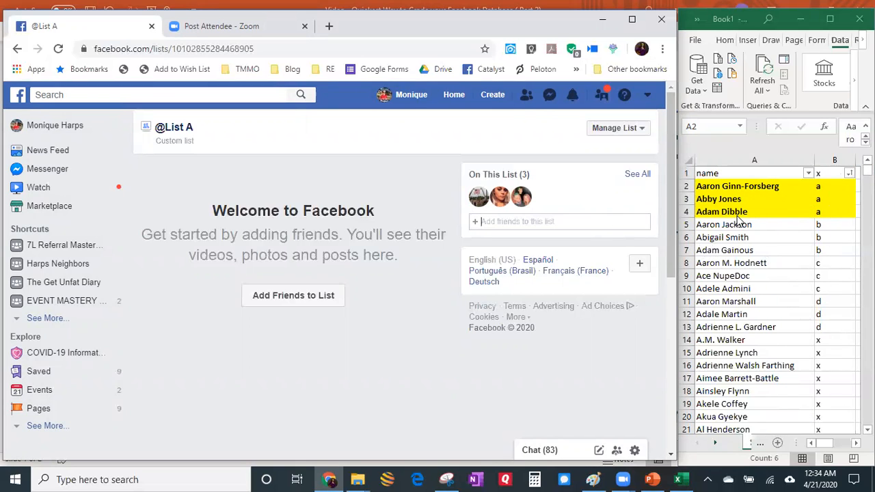
scroll(743, 223, "down", 20)
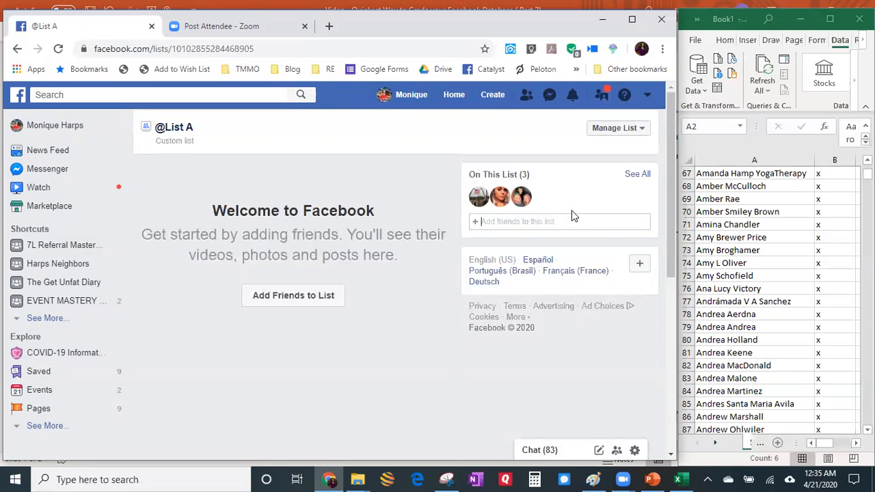
Open the friend requests, confirm the first one and bring up the choice of other lists for that new friend
left_click(527, 97)
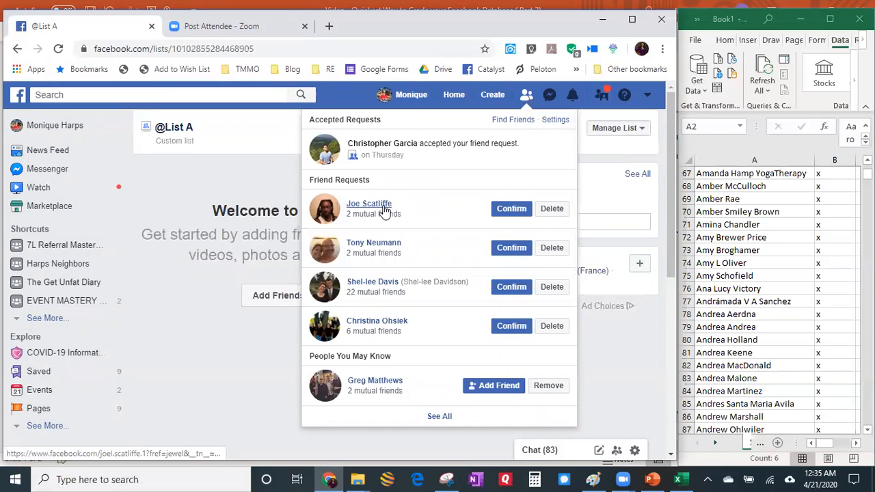
left_click(501, 213)
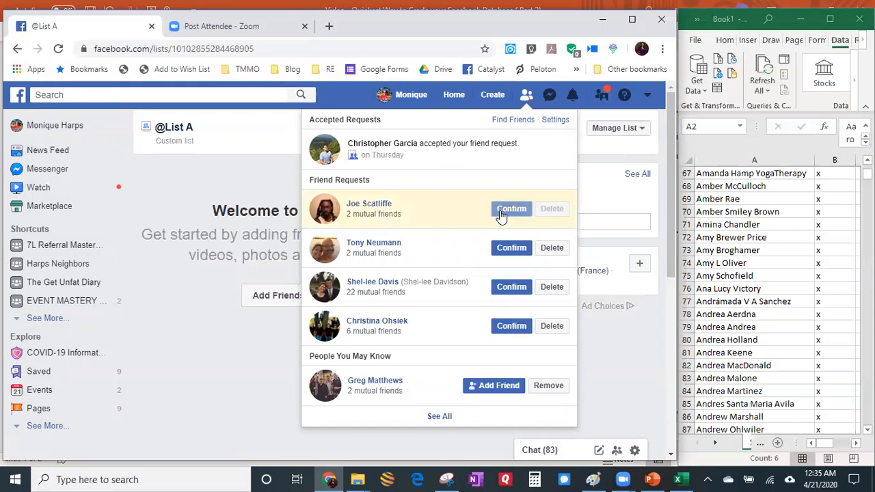
mouse_move(533, 212)
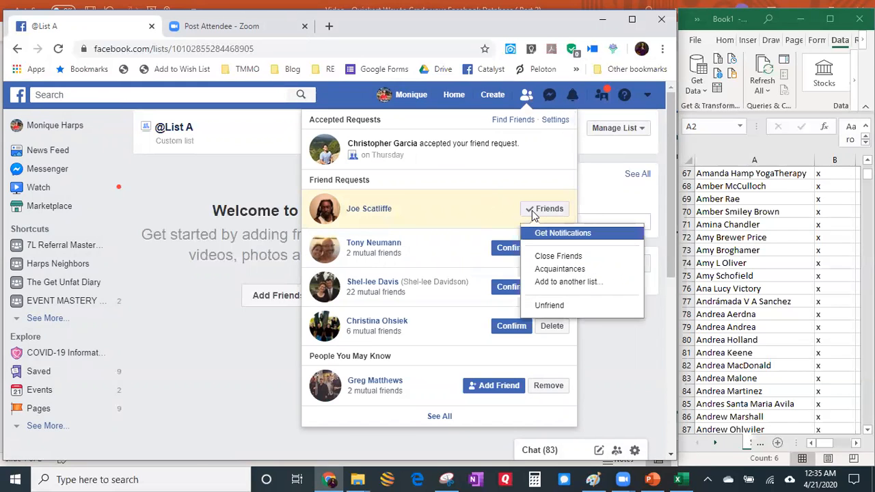
left_click(560, 284)
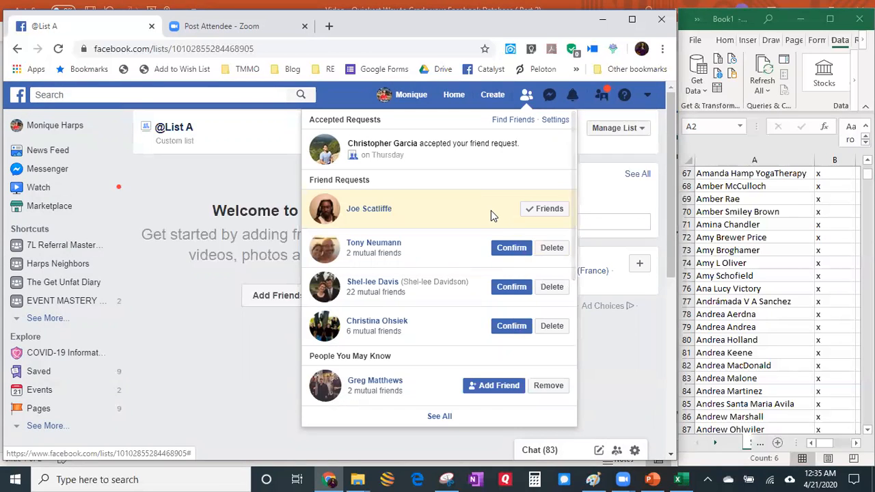
Confirm the third friend request, the one with 22 mutual friends, and add that person to the 7L - CRT list
left_click(517, 291)
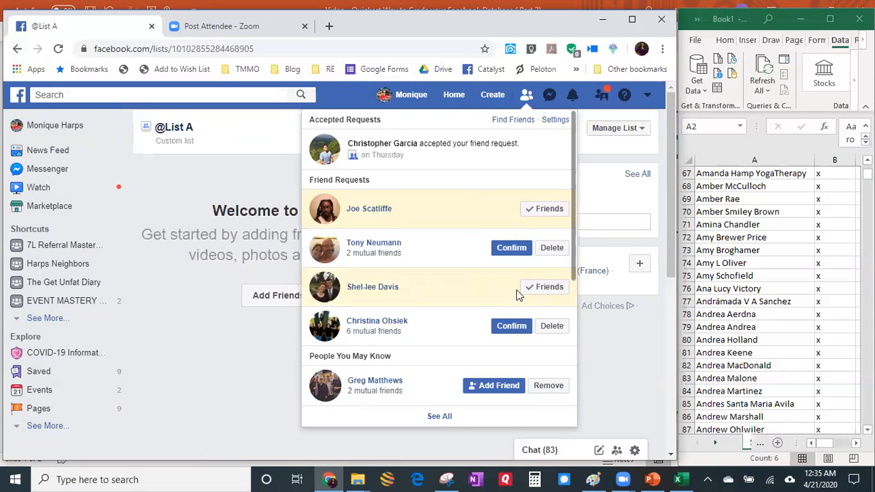
mouse_move(540, 290)
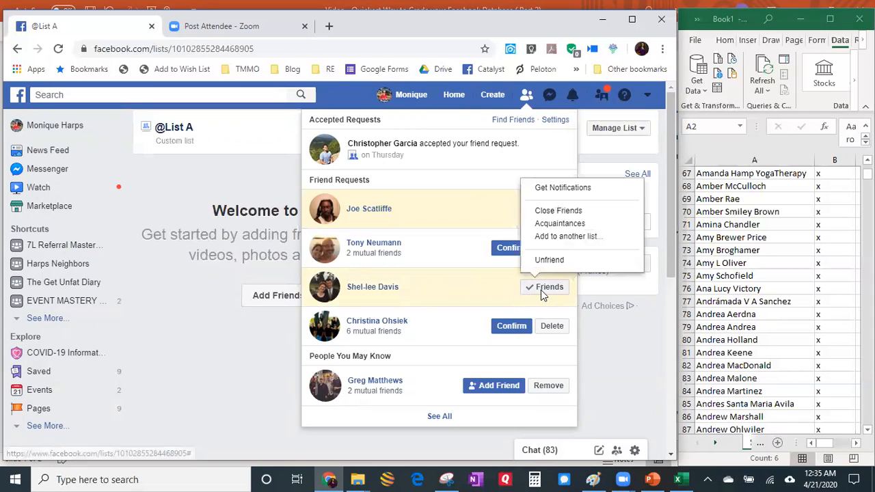
left_click(538, 239)
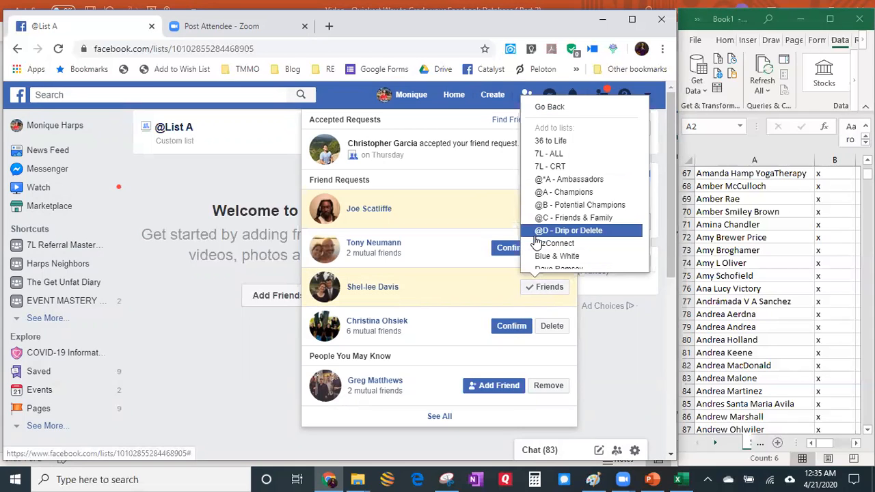
left_click(549, 167)
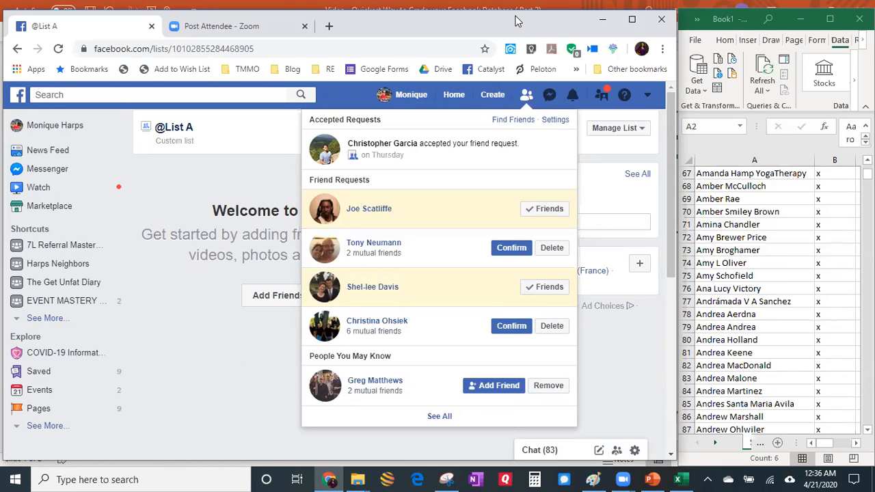
Go from the home page to the friend lists overview, open @A - Champions and view its members' posts
left_click(454, 94)
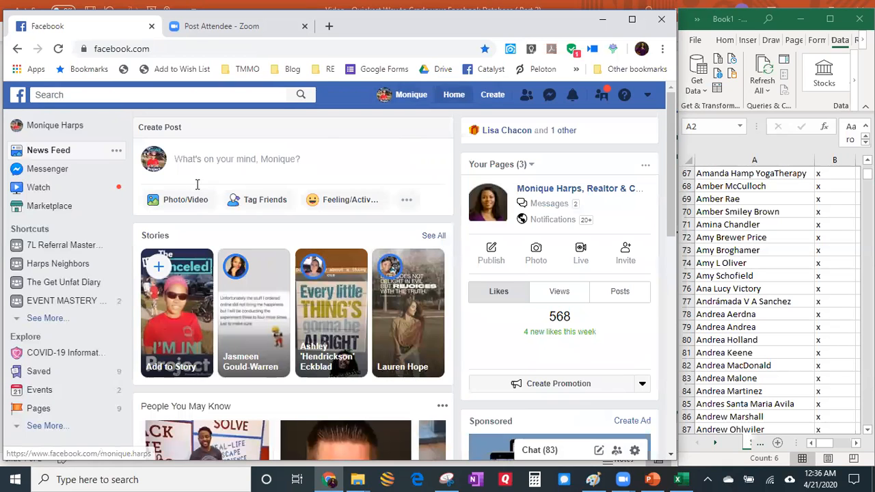
left_click(48, 427)
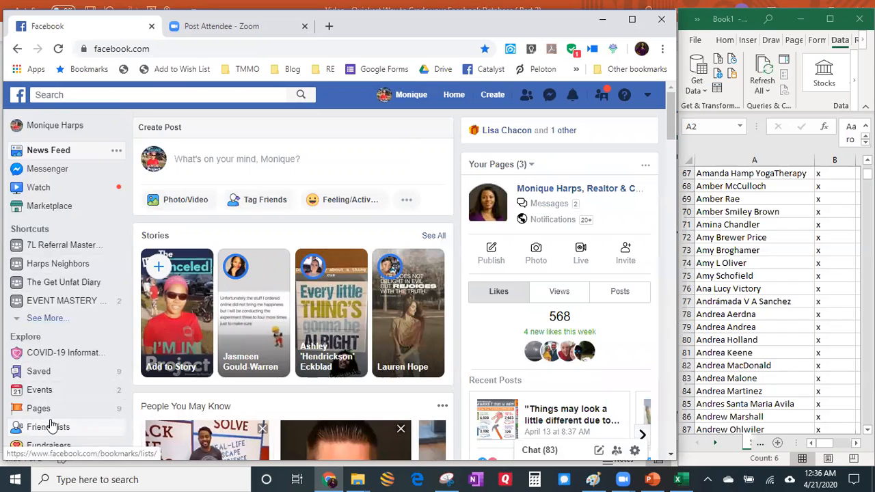
left_click(55, 429)
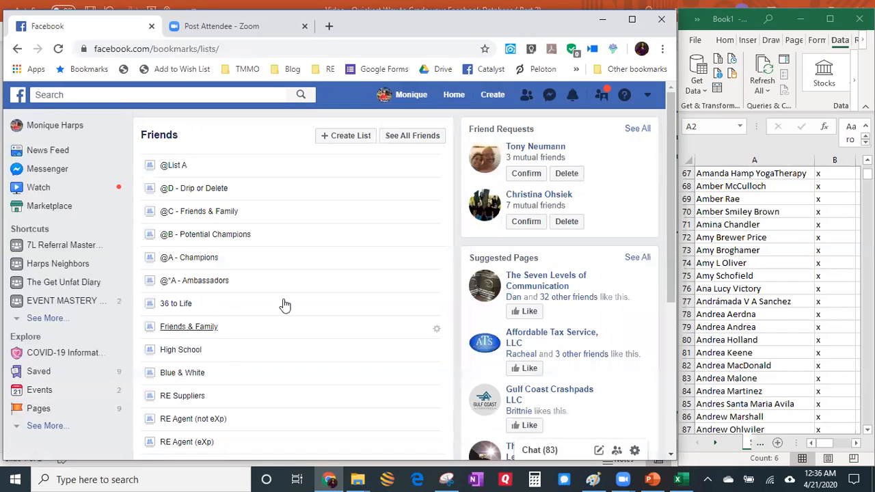
left_click(194, 264)
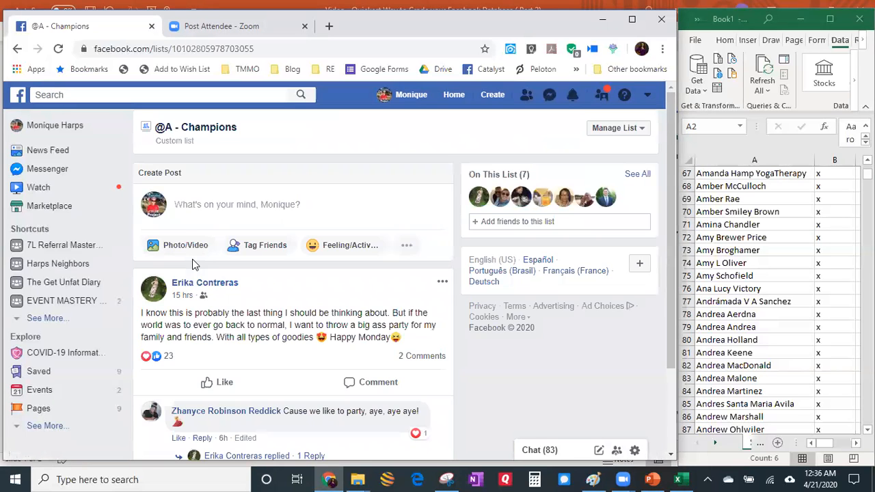
scroll(260, 309, "down", 2)
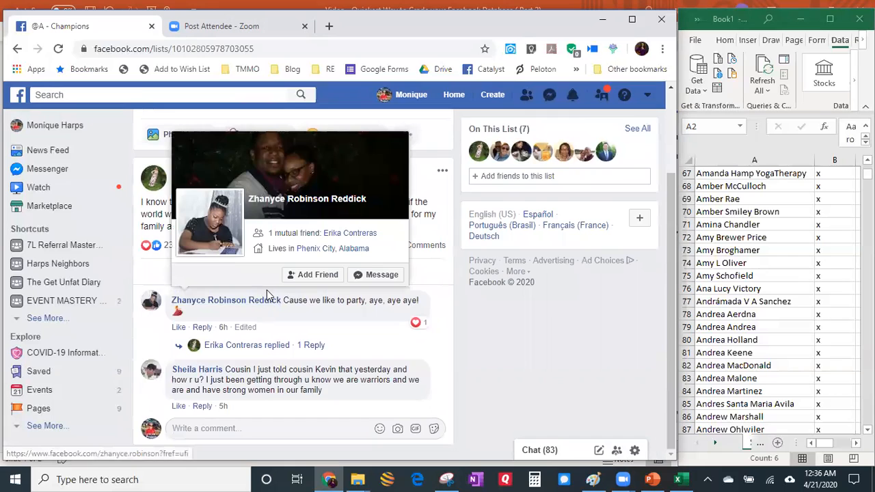
scroll(266, 289, "up", 2)
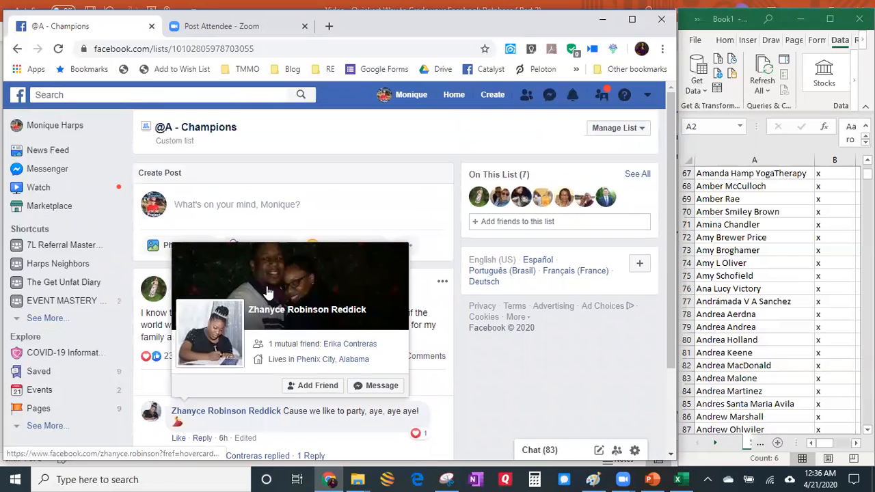
Return to the friend lists overview, open @B - Potential Champions and look through its members' posts
left_click(16, 48)
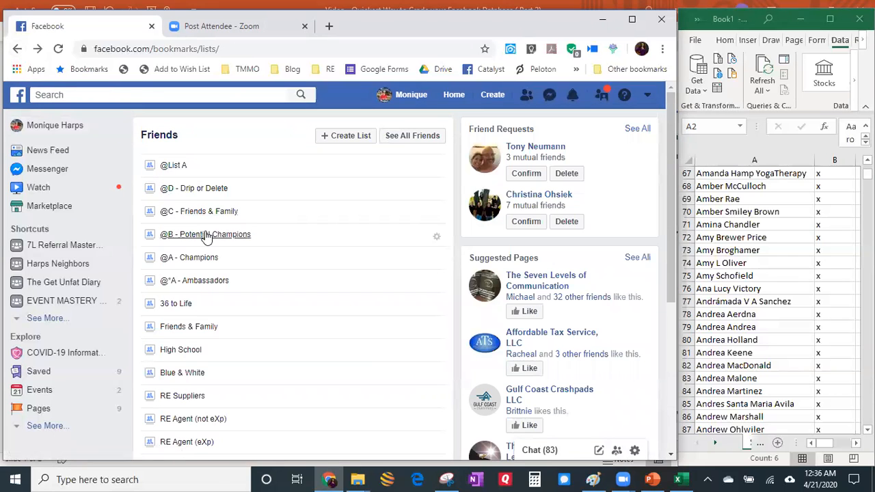
left_click(205, 234)
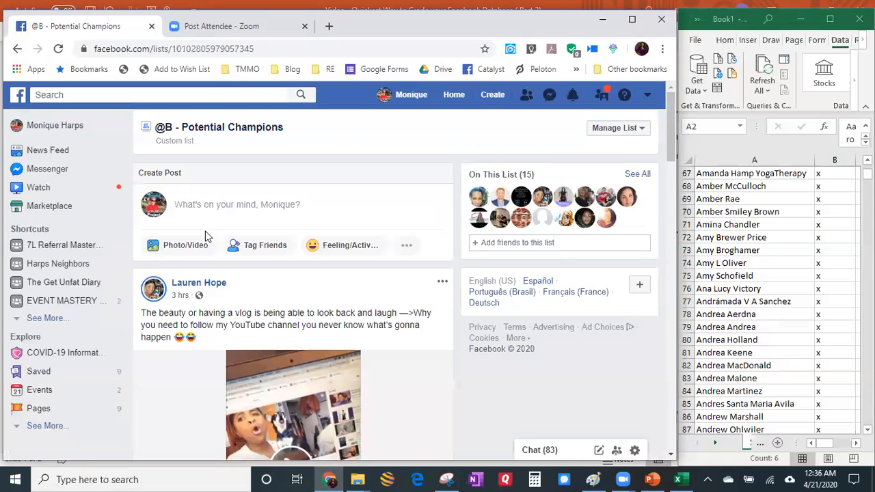
scroll(278, 292, "down", 5)
scroll(278, 292, "down", 15)
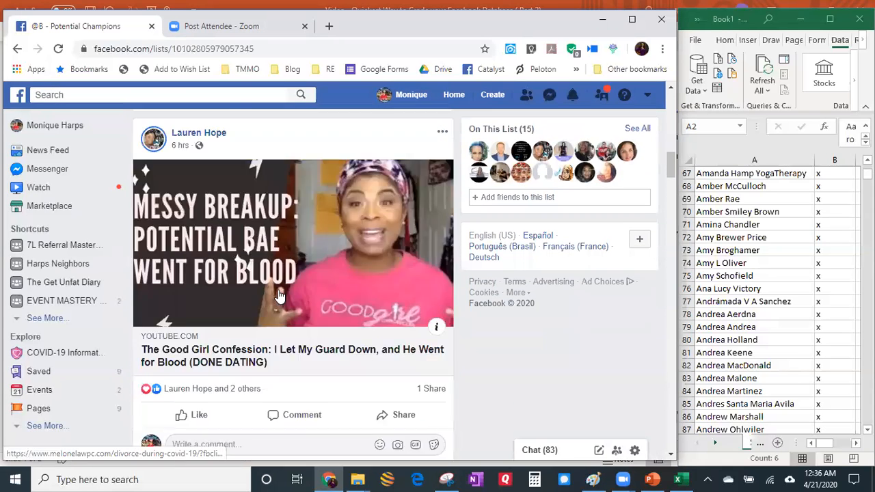
scroll(278, 293, "down", 15)
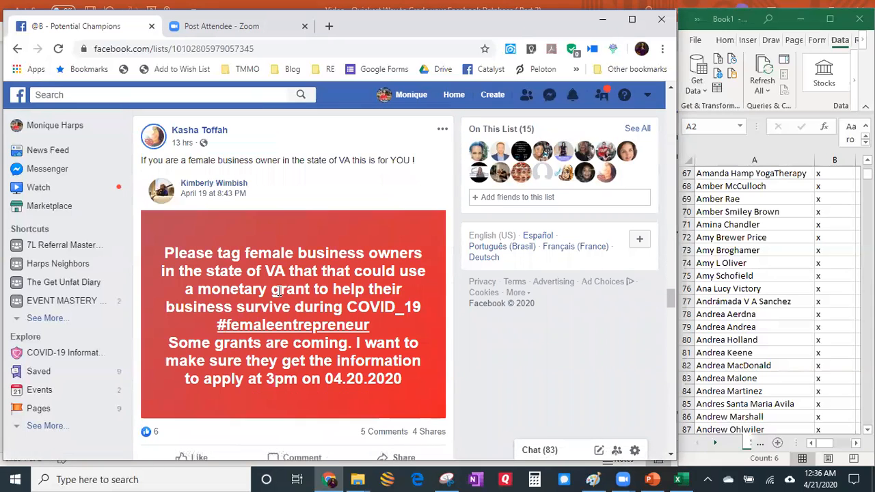
scroll(278, 292, "down", 15)
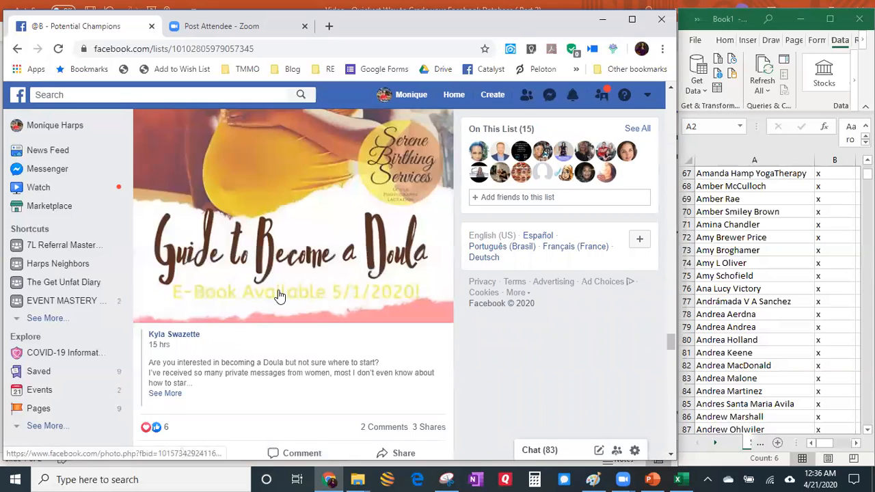
scroll(278, 294, "down", 10)
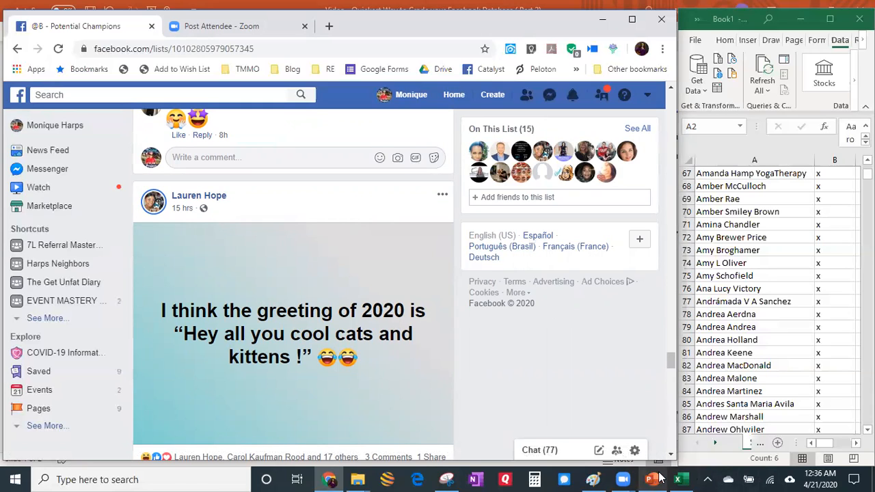
Switch to the PowerPoint presentation and show the closing slide "You've Got Questions I've Got Answers"
mouse_move(660, 479)
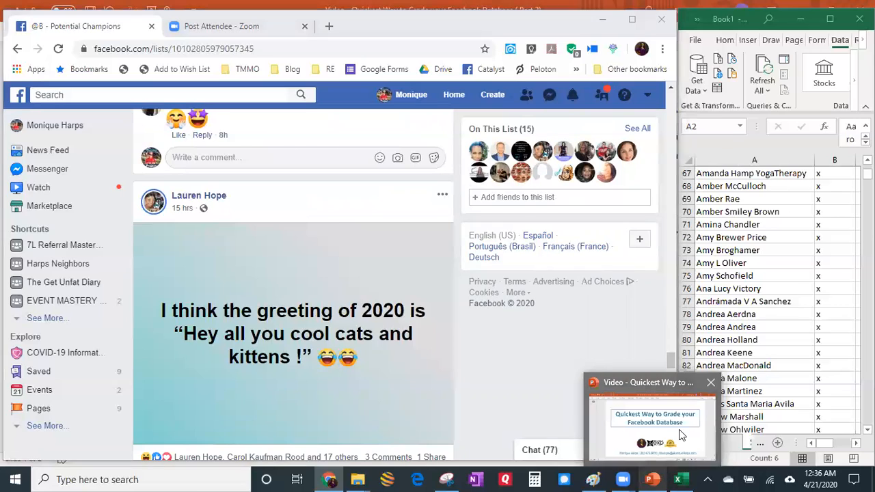
left_click(681, 435)
scroll(679, 432, "down", 1)
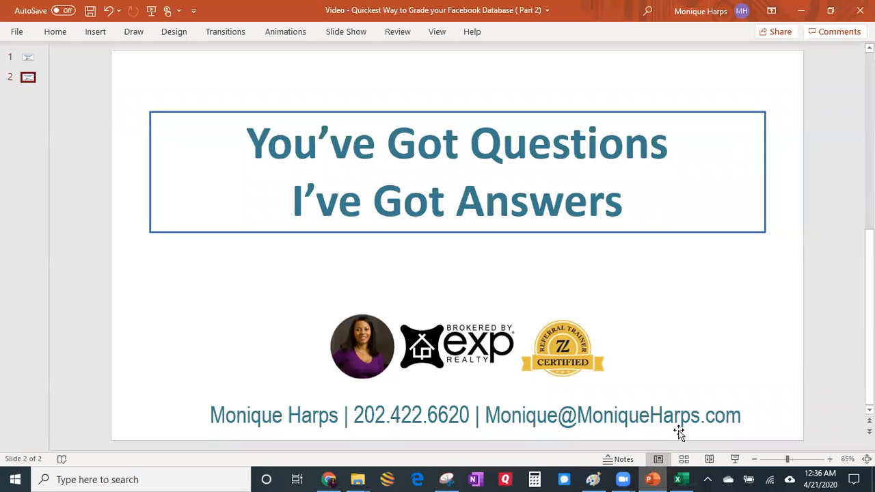